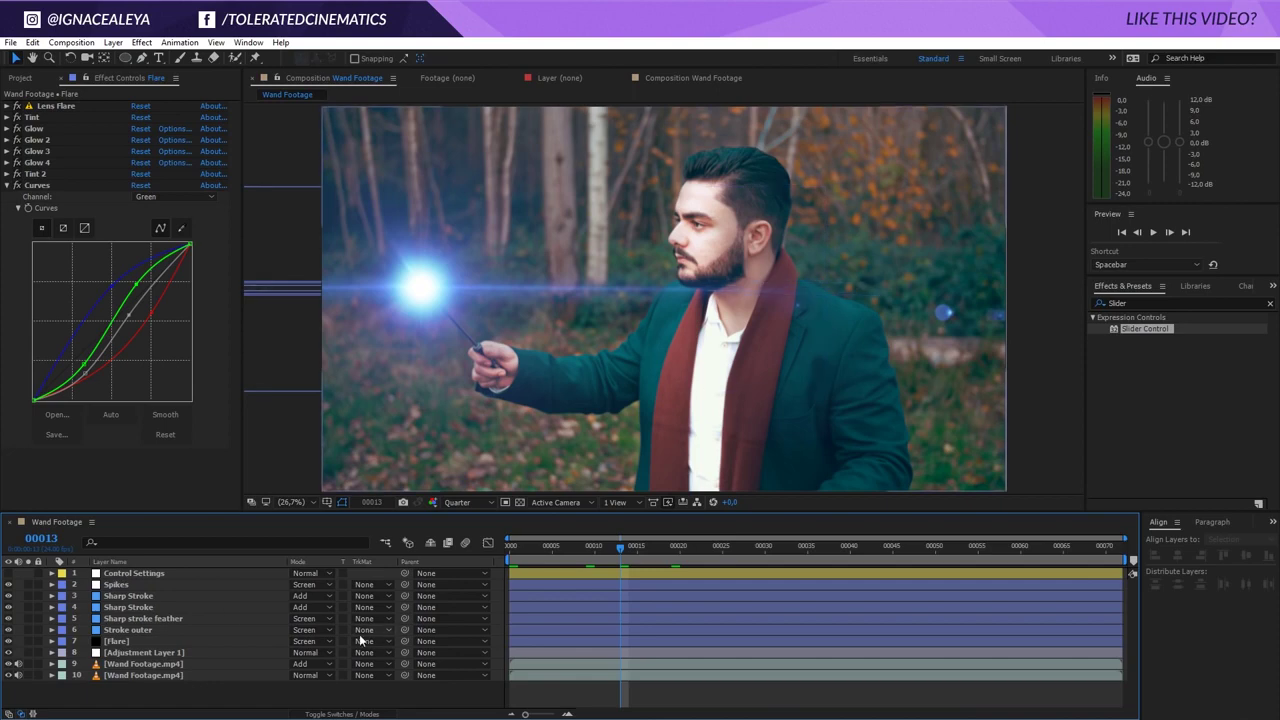
{"action": "left_click", "coordinate": [128, 655]}
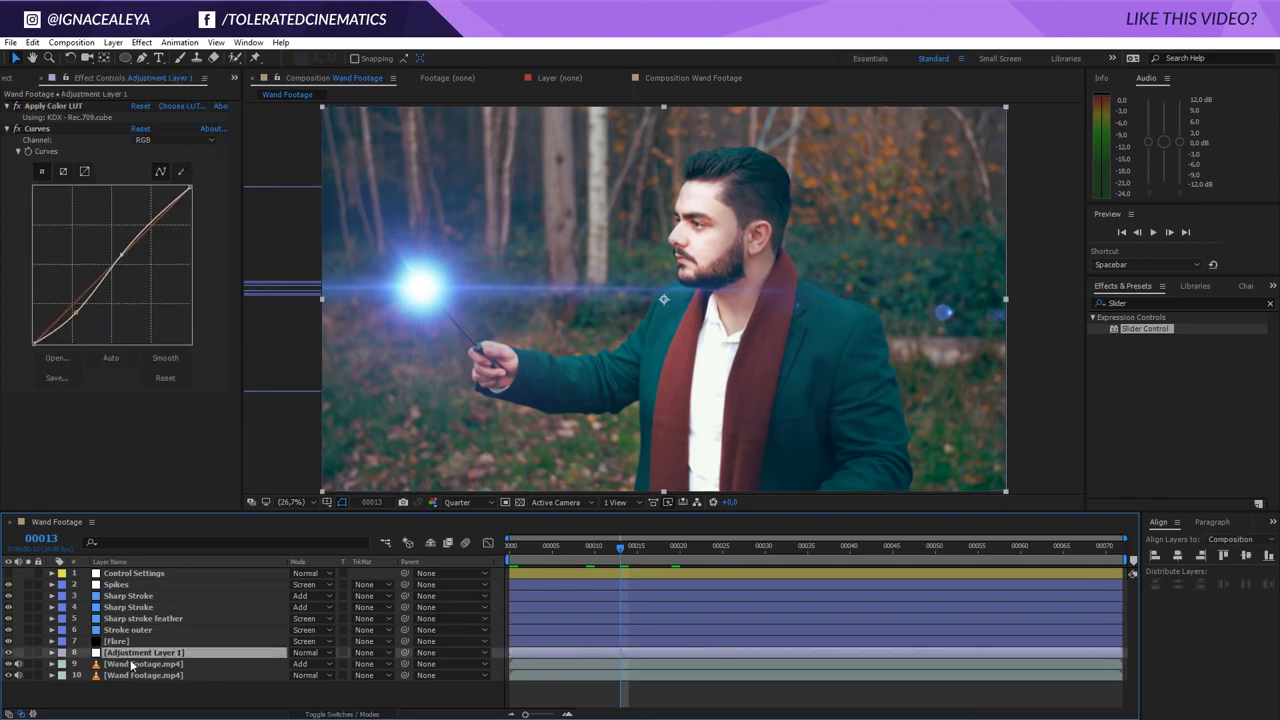
{"action": "left_click", "coordinate": [130, 665]}
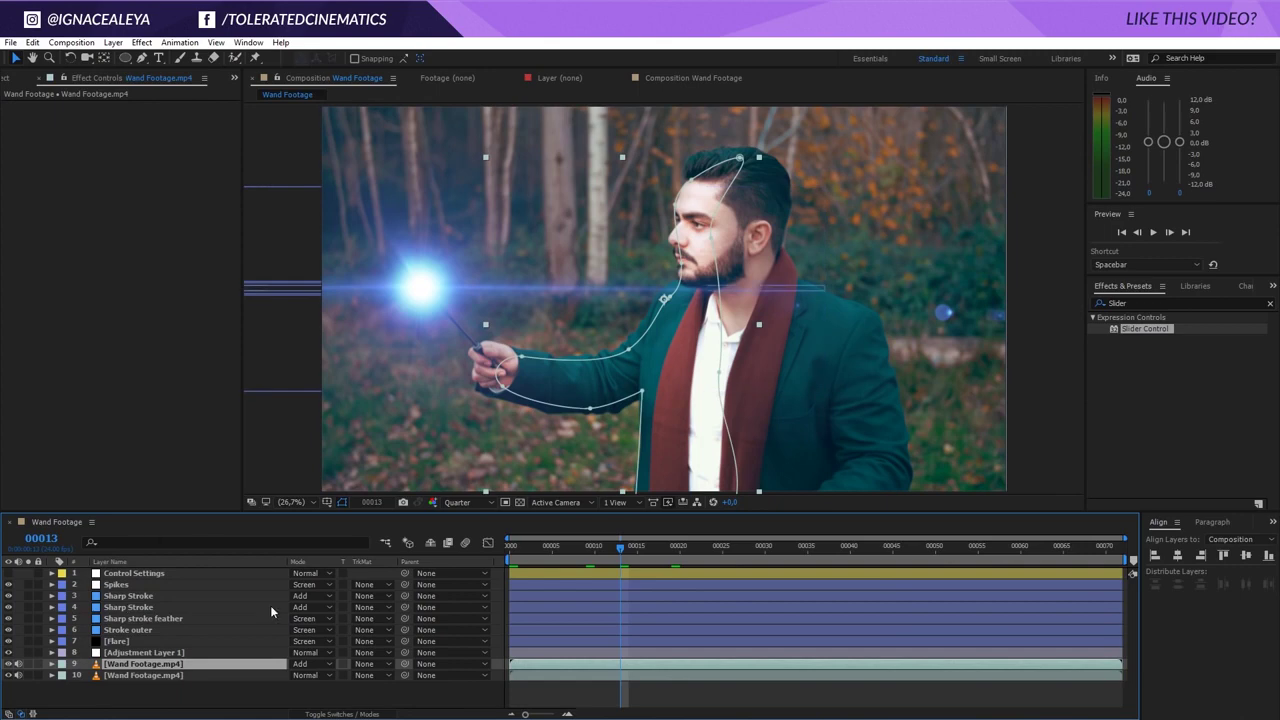
{"action": "left_click", "coordinate": [266, 688]}
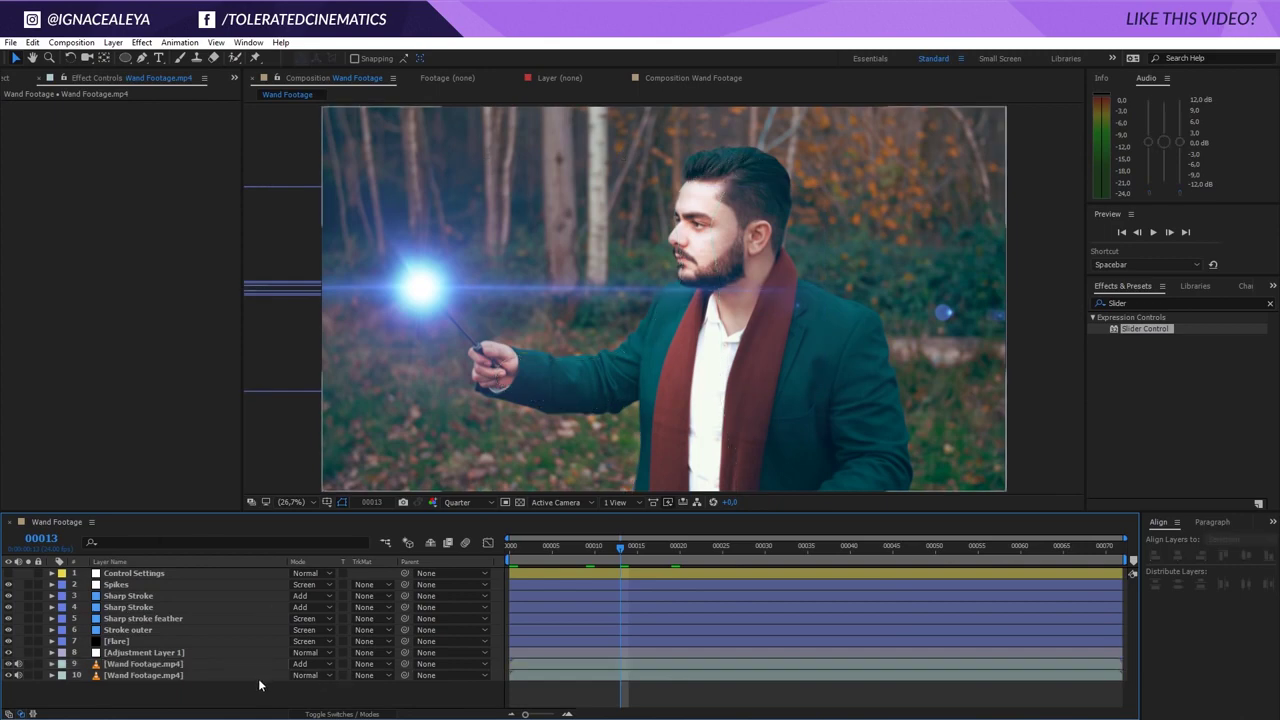
Step: Hide both Wand Footage.mp4 layers so only the flare remains visible
{"action": "left_click", "coordinate": [150, 676]}
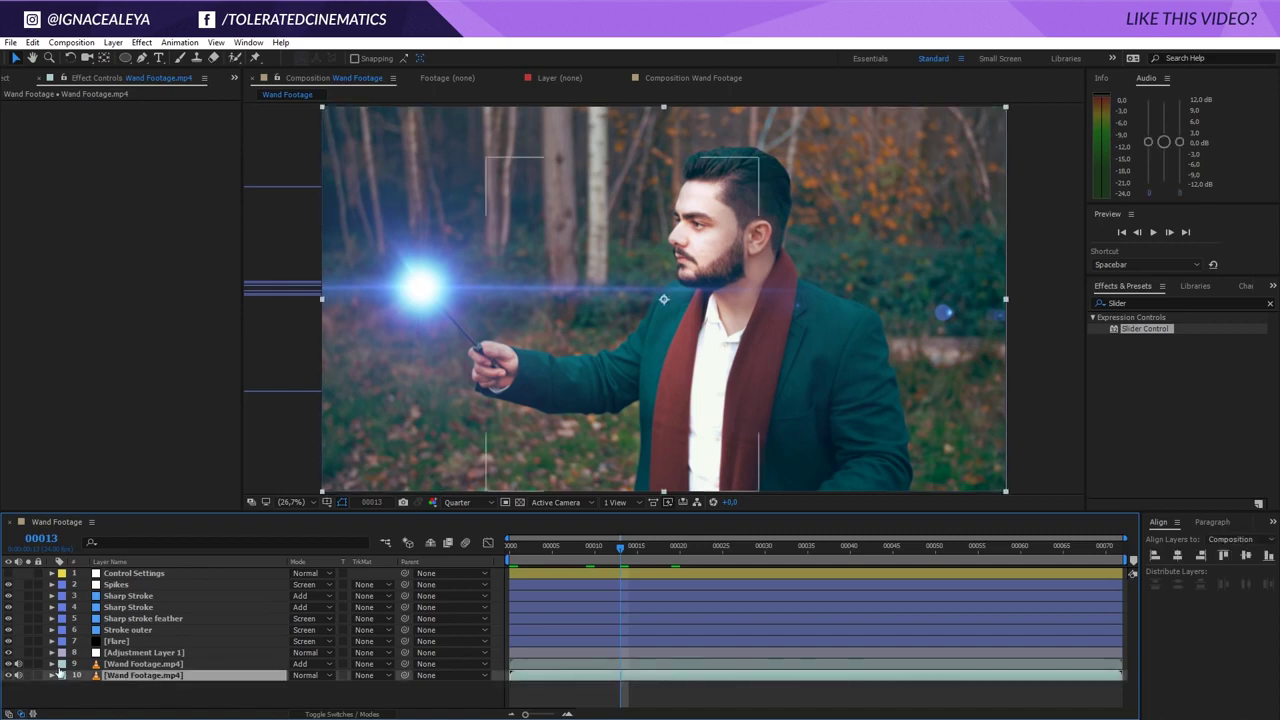
{"action": "left_click_drag", "start_coordinate": [10, 662], "coordinate": [14, 677]}
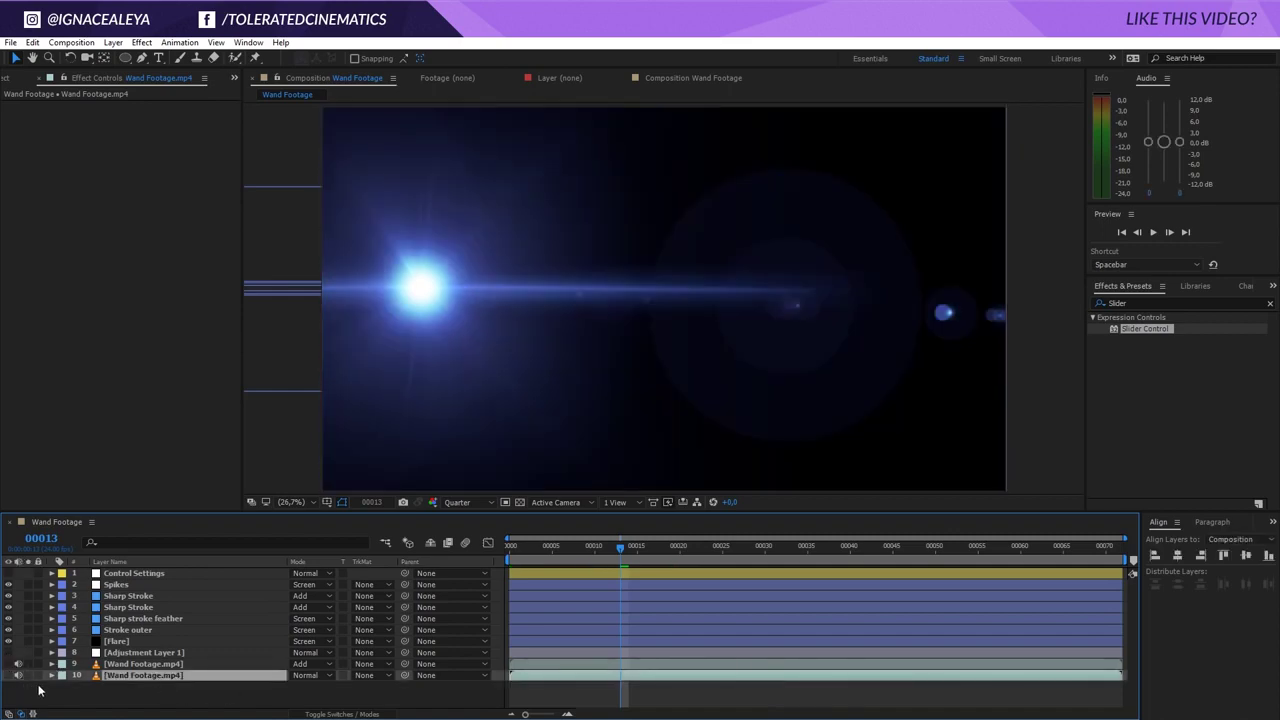
{"action": "left_click", "coordinate": [40, 690]}
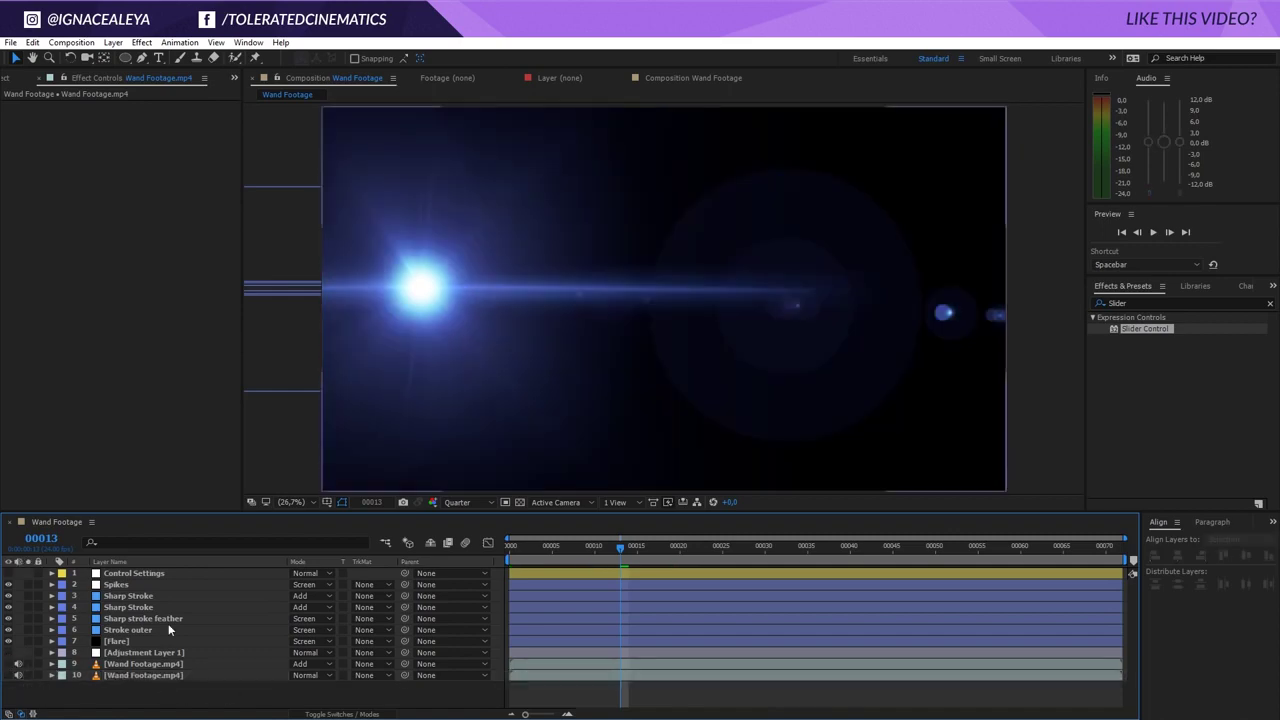
Step: Reveal the Control Settings layer's Position keyframes and preview the flare's existing animation
{"action": "left_click", "coordinate": [130, 574]}
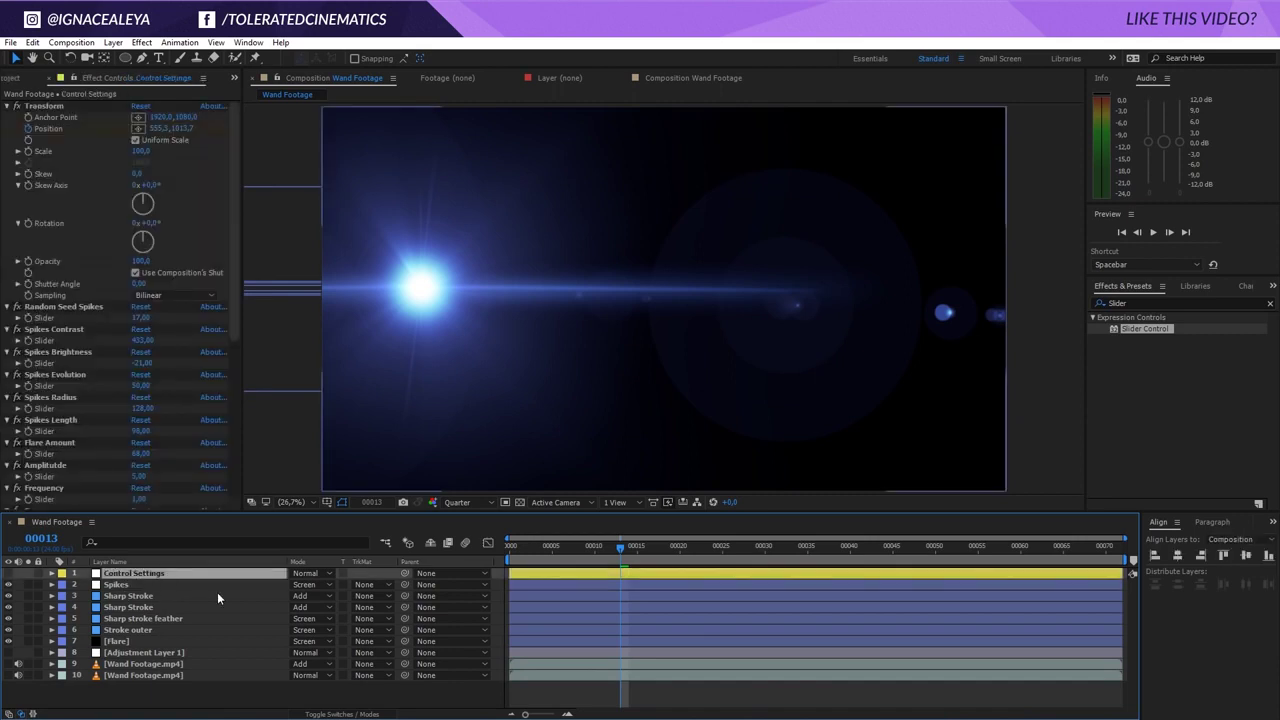
{"action": "key", "text": "p"}
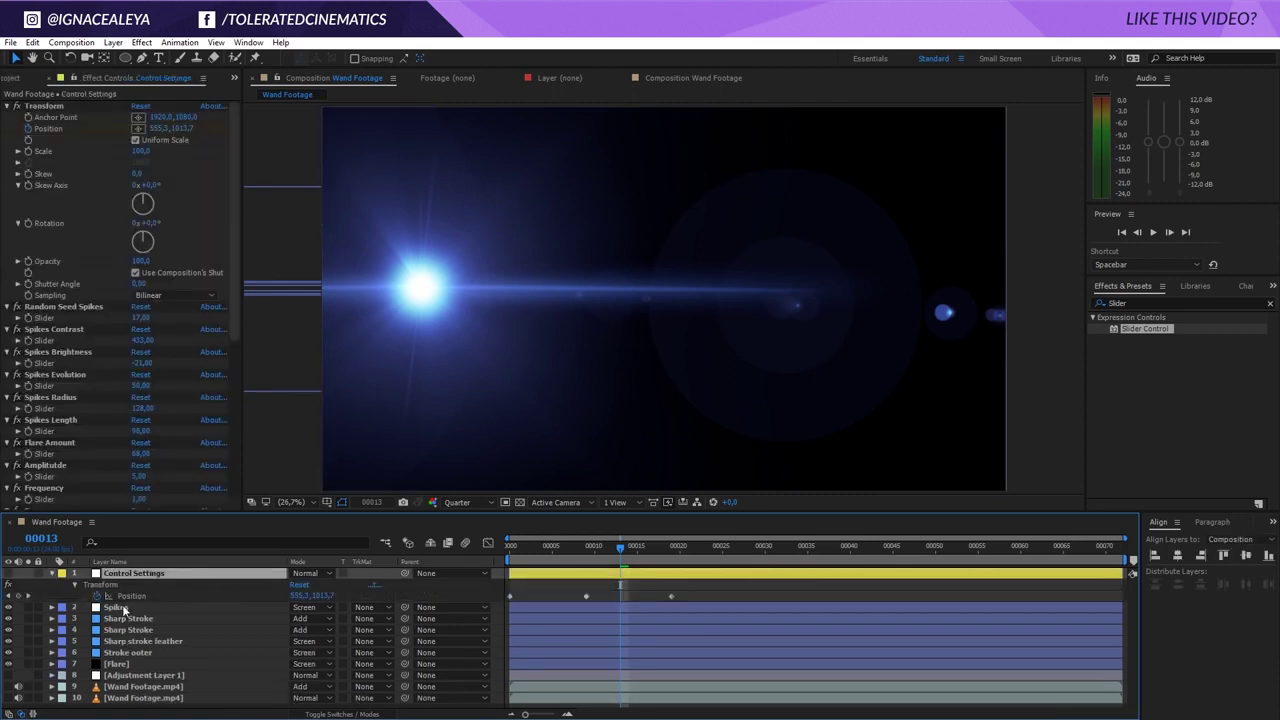
{"action": "key", "text": "space"}
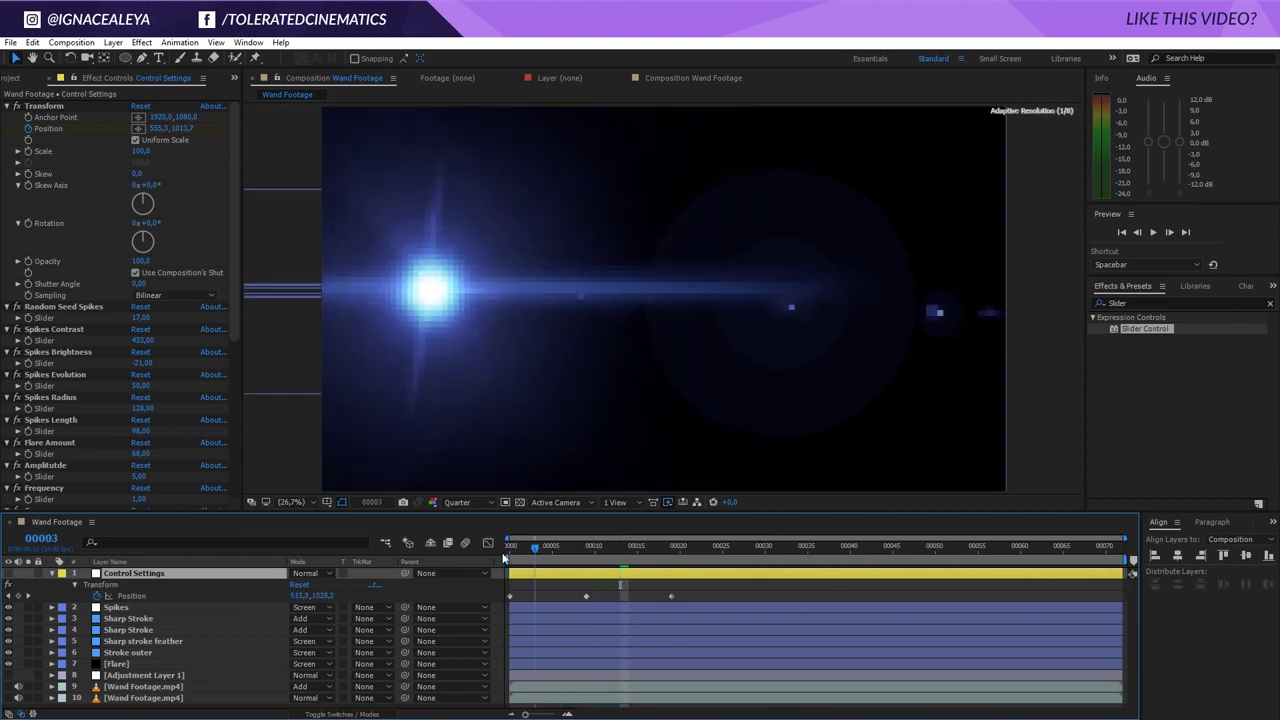
{"action": "key", "text": "space"}
Step: Delete the Position keyframes and drag the flare down to the lower centre of the frame
{"action": "left_click_drag", "start_coordinate": [749, 600], "coordinate": [500, 606]}
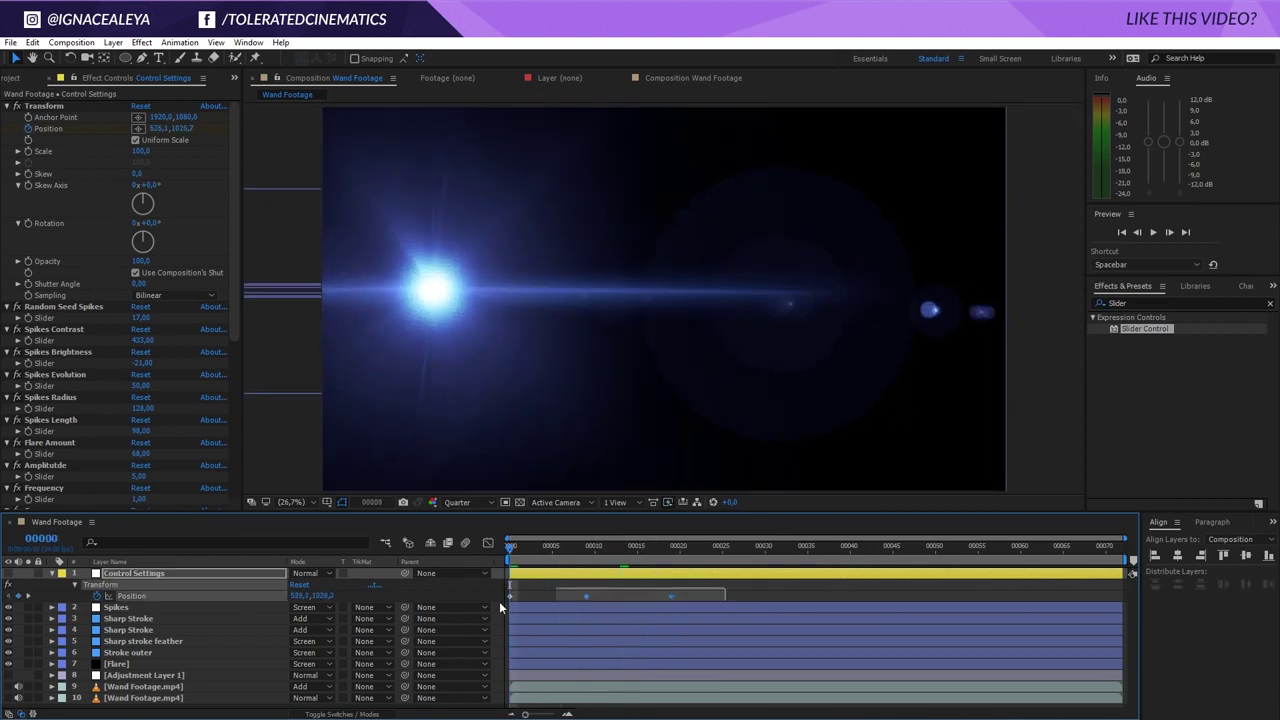
{"action": "left_click", "coordinate": [108, 596]}
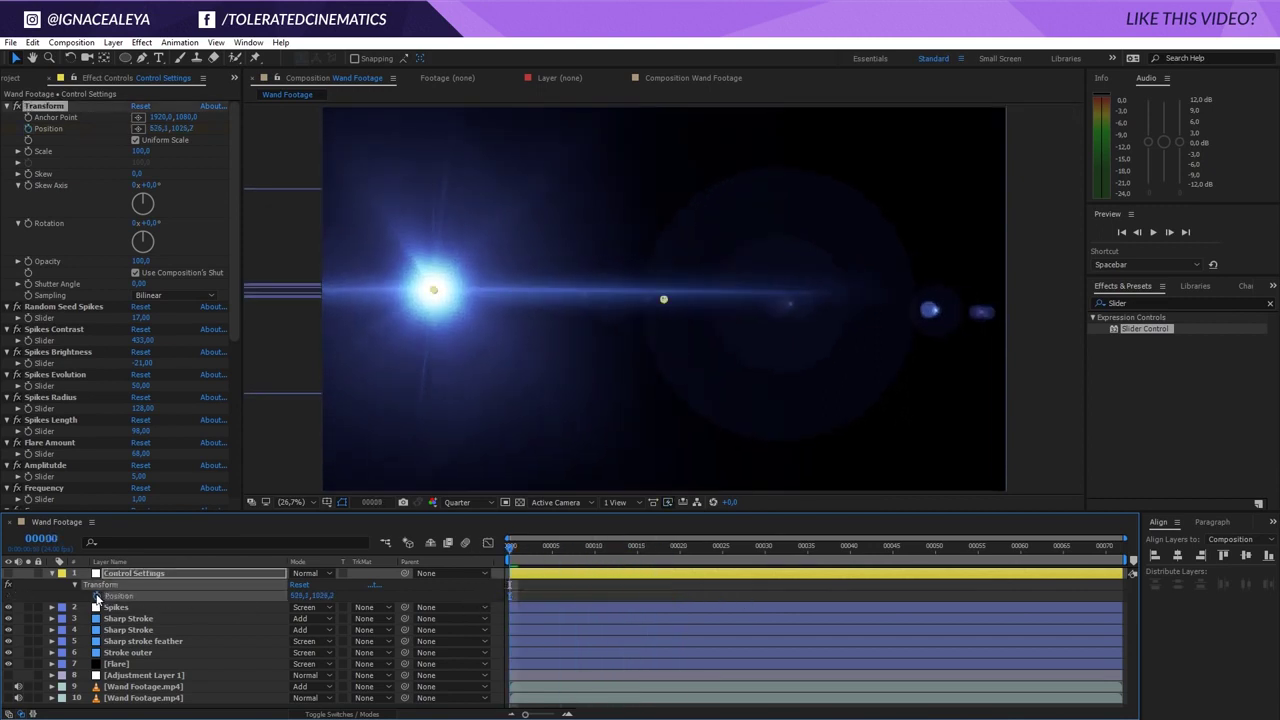
{"action": "left_click_drag", "start_coordinate": [445, 305], "coordinate": [629, 367]}
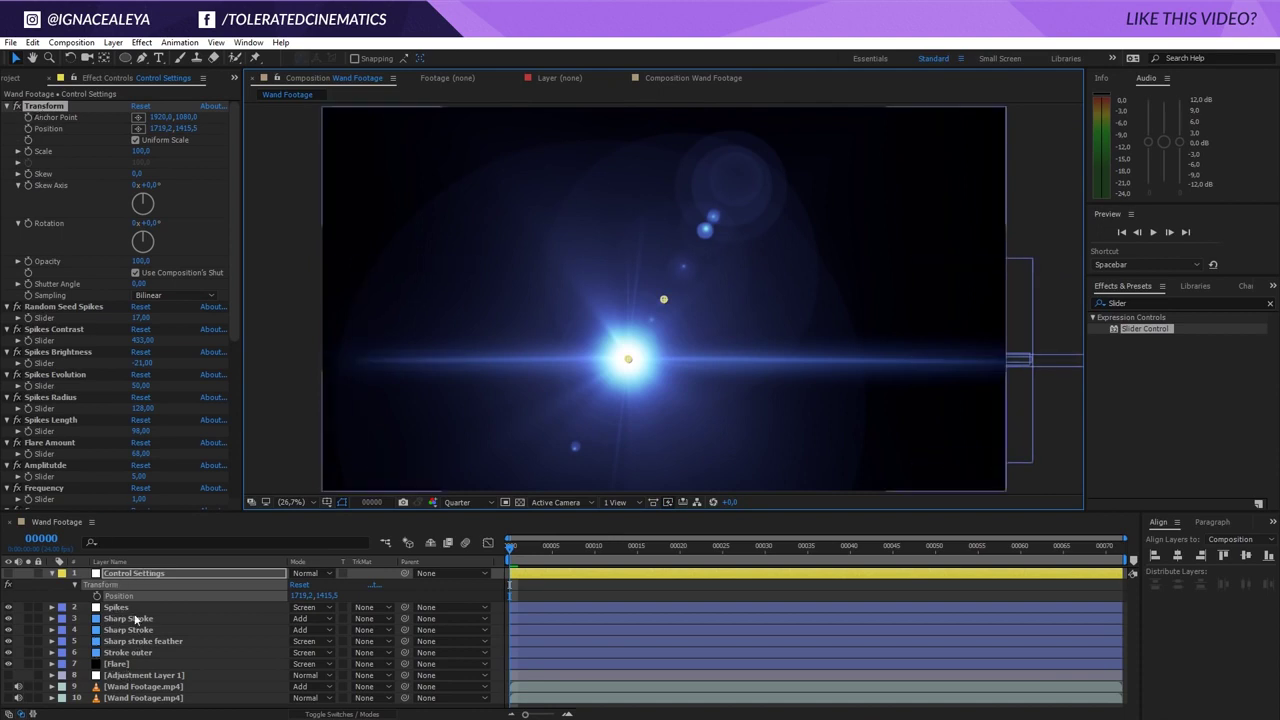
{"action": "left_click", "coordinate": [130, 576]}
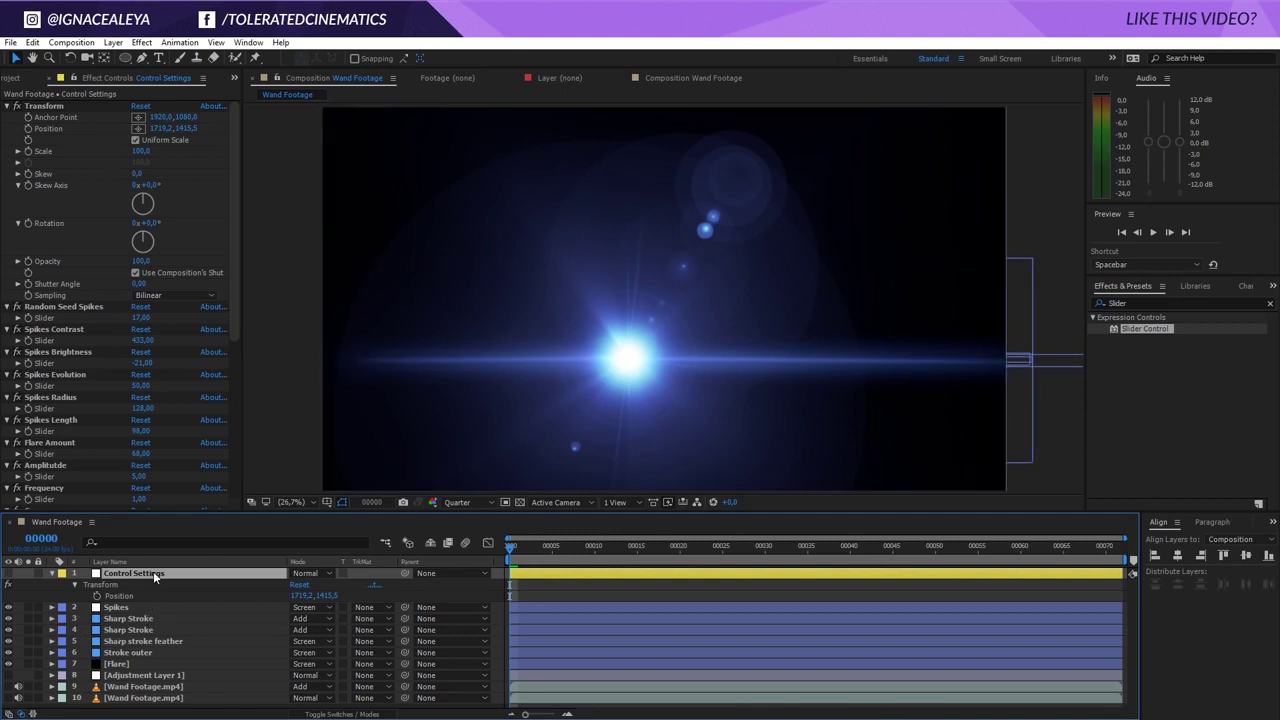
Step: Drag the Transform position handle to put the flare upper right, at Position 2628.6, 932.6
{"action": "left_click", "coordinate": [48, 106]}
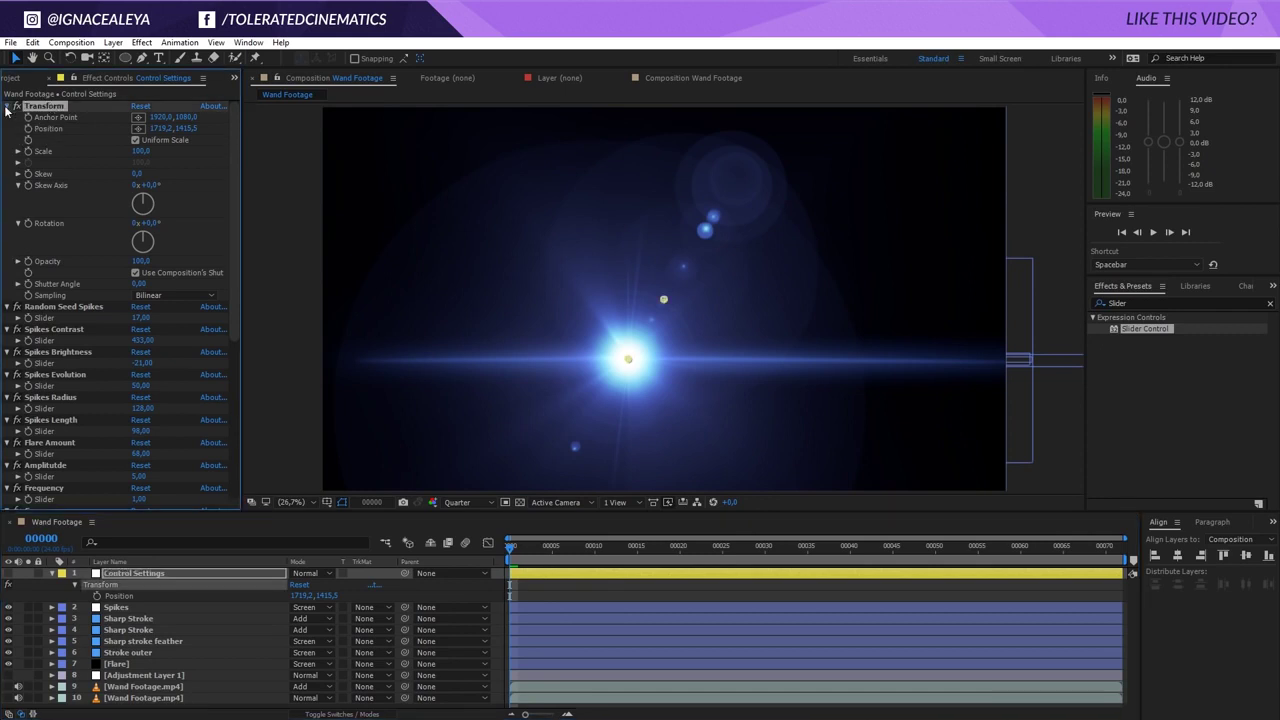
{"action": "left_click", "coordinate": [7, 107]}
{"action": "left_click", "coordinate": [47, 118]}
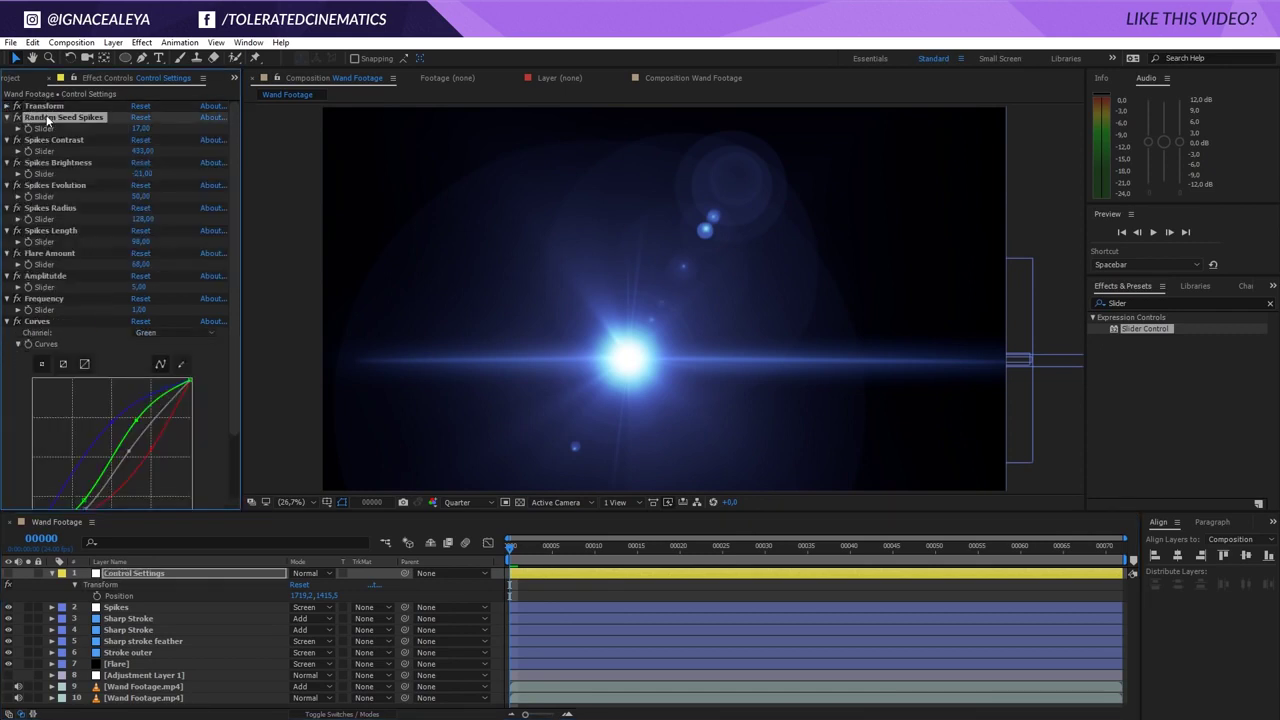
{"action": "key", "text": "space"}
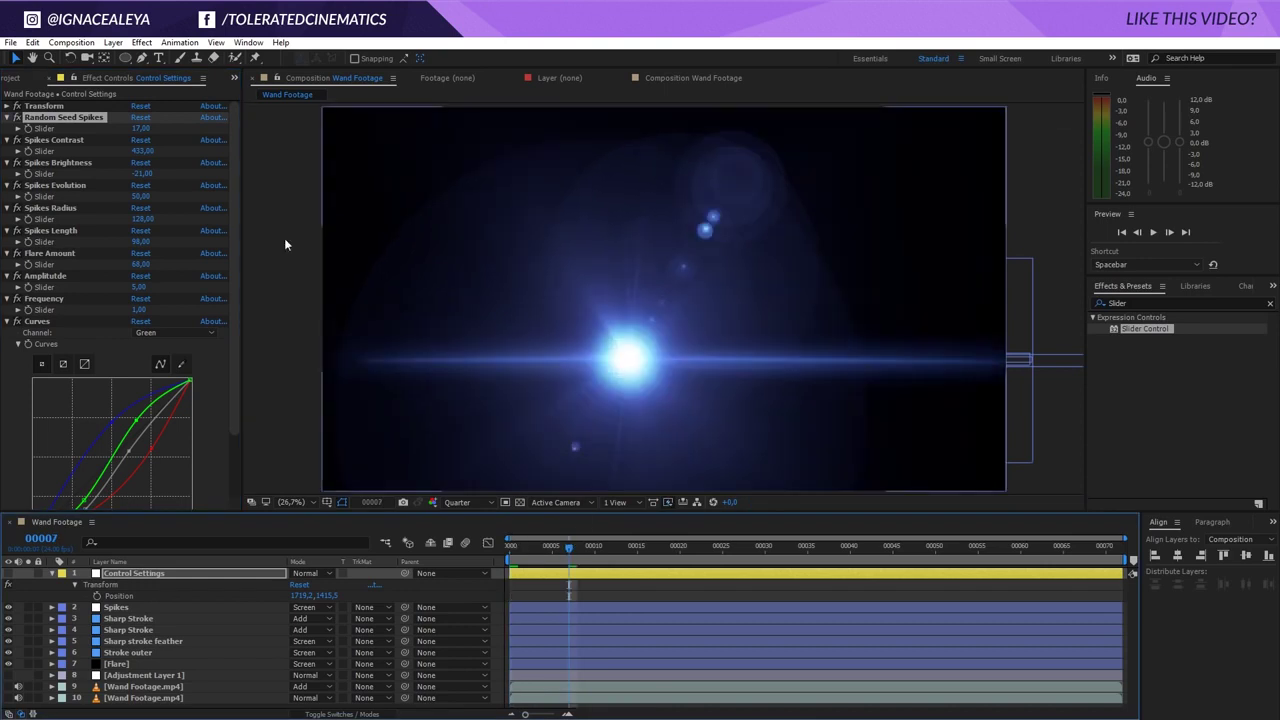
{"action": "left_click", "coordinate": [45, 106]}
{"action": "left_click", "coordinate": [8, 106]}
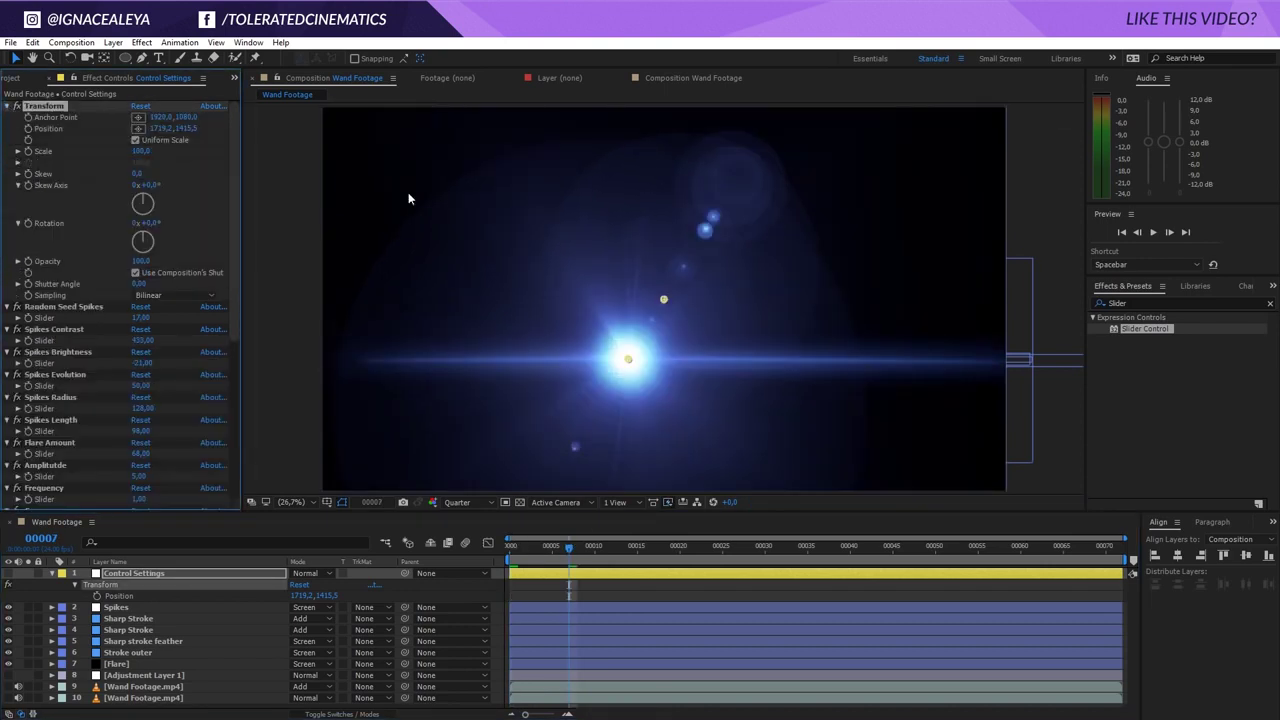
{"action": "left_click_drag", "start_coordinate": [580, 415], "coordinate": [860, 283]}
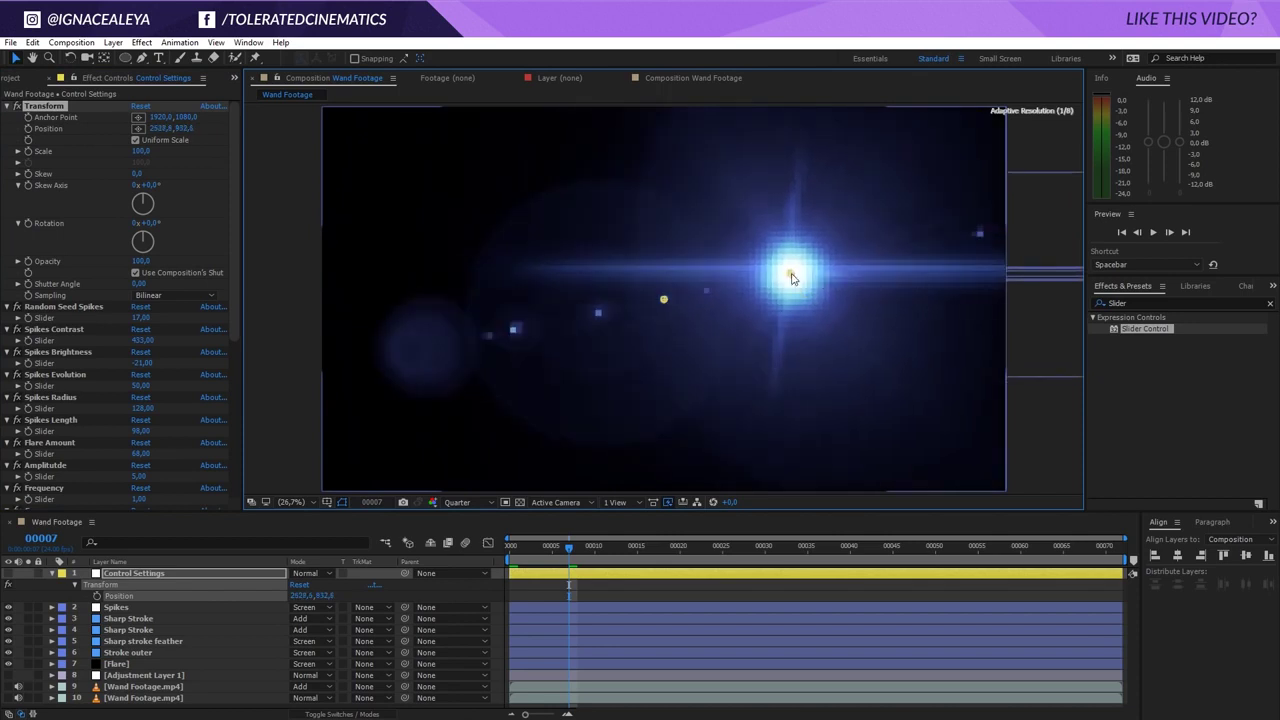
{"action": "left_click", "coordinate": [10, 106]}
{"action": "left_click", "coordinate": [50, 118]}
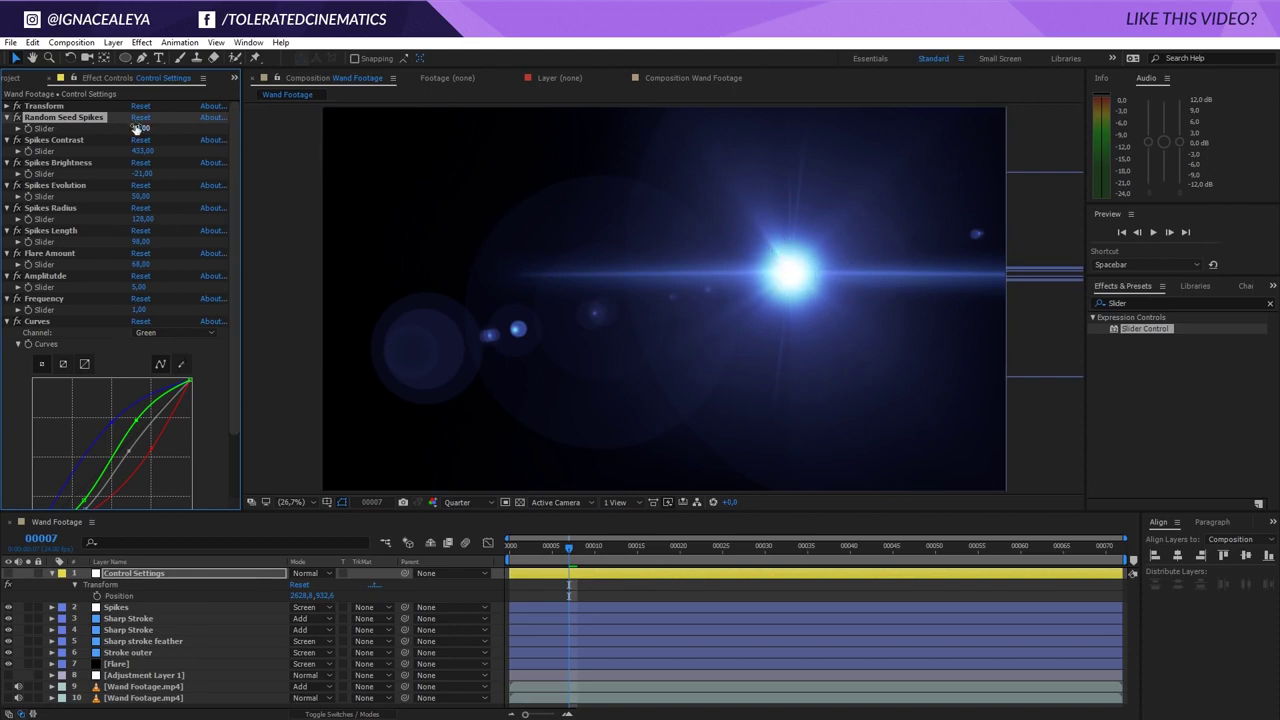
Step: Step Random Seed Spikes up to 26 for a new spike pattern
{"action": "left_click", "coordinate": [139, 129]}
{"action": "key", "text": "Up"}
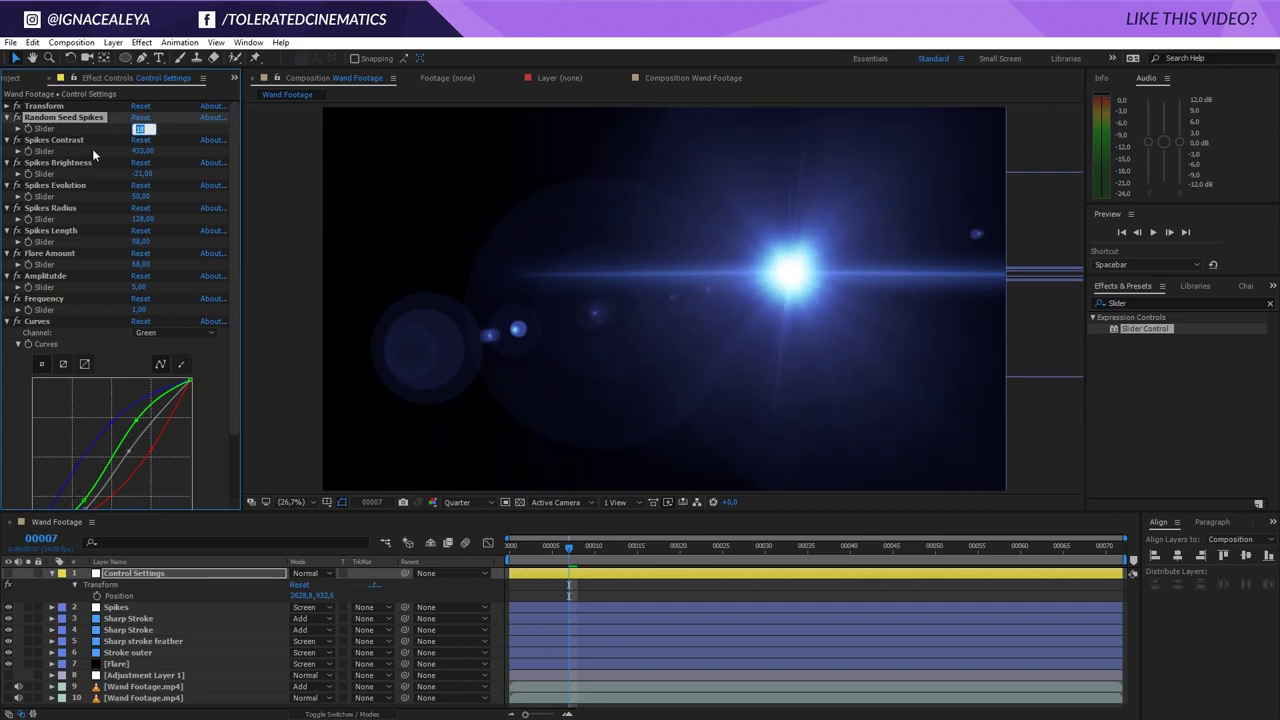
{"action": "key", "text": "Up"}
{"action": "key", "text": "Up"}
{"action": "key", "text": "Up"}
{"action": "key", "text": "Up"}
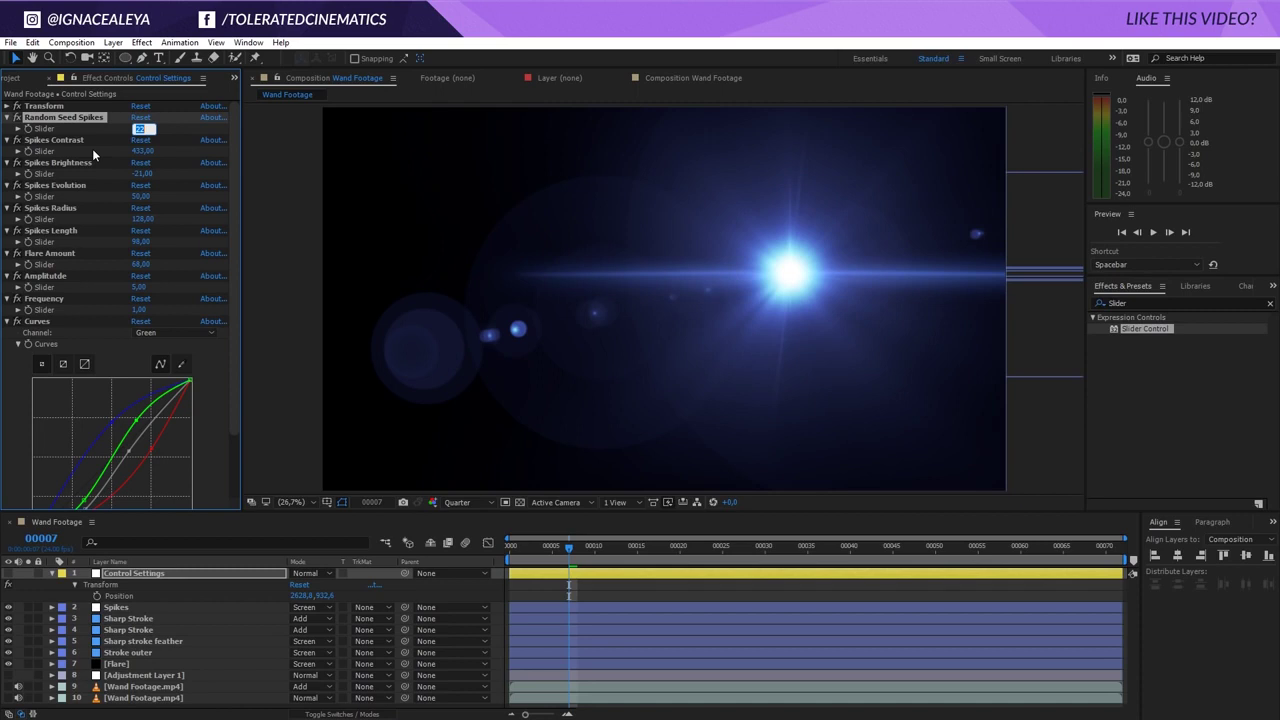
{"action": "key", "text": "Up"}
{"action": "key", "text": "Up"}
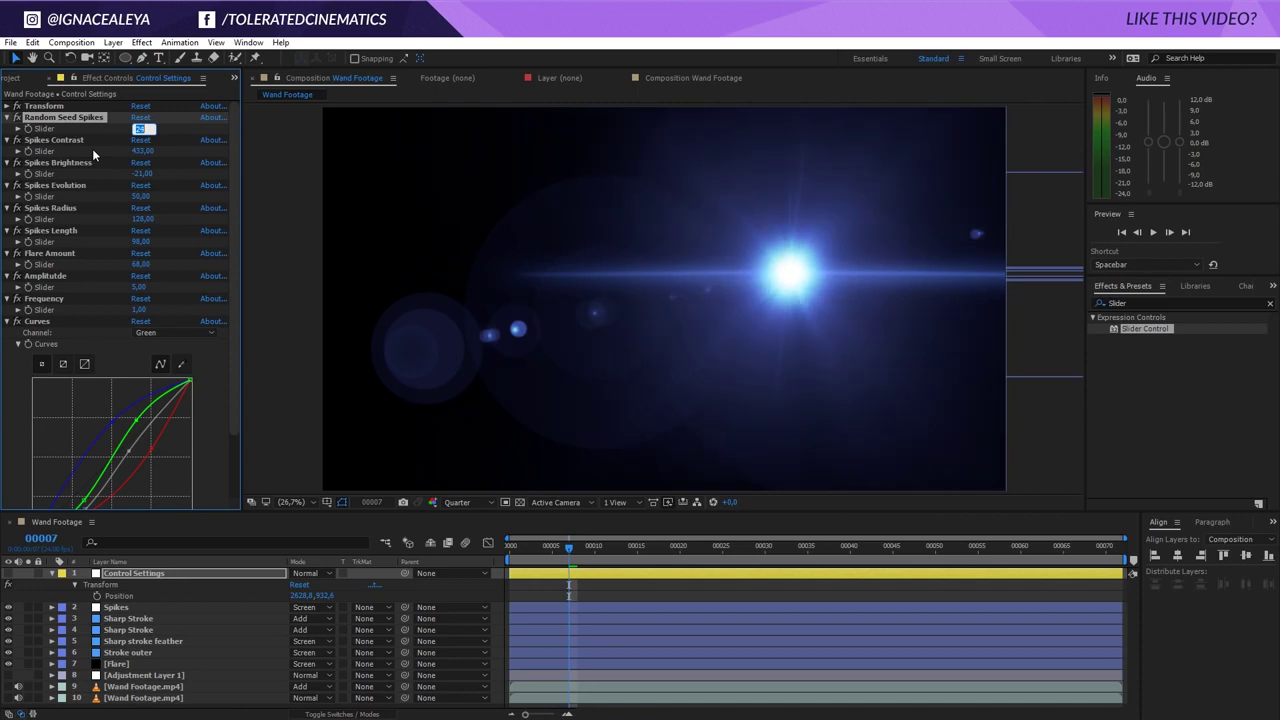
{"action": "key", "text": "Up"}
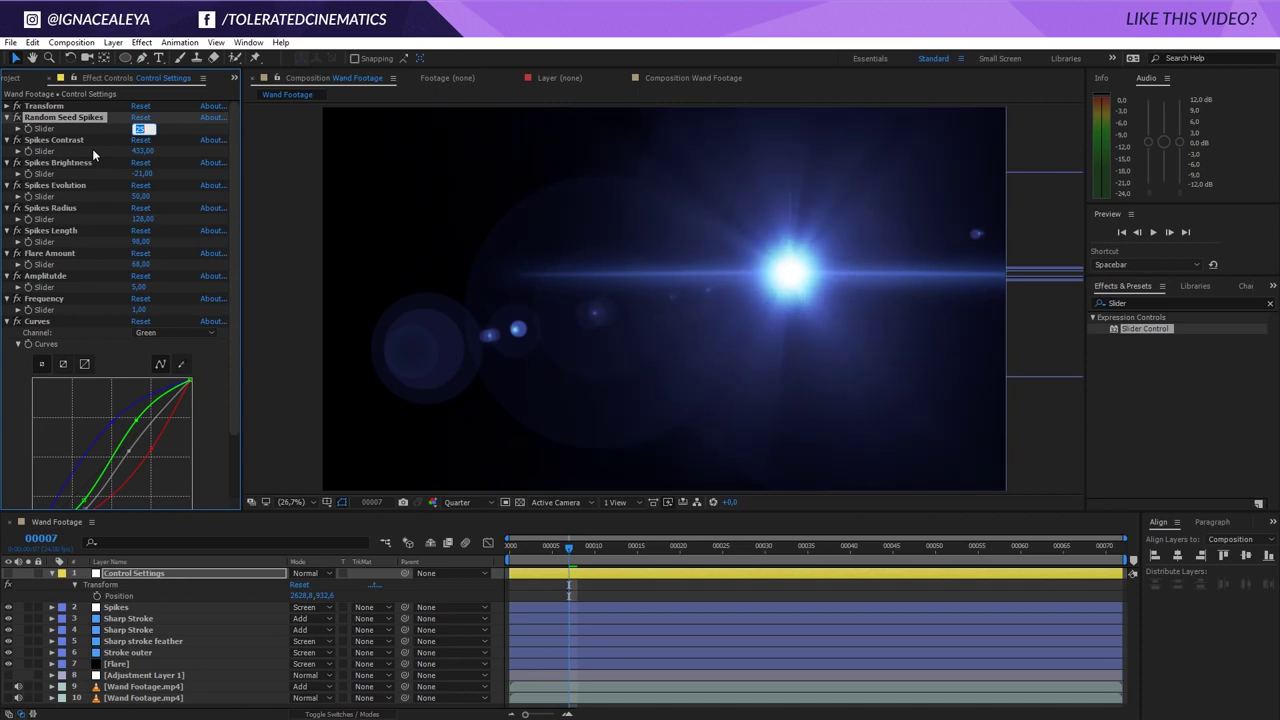
{"action": "key", "text": "Up"}
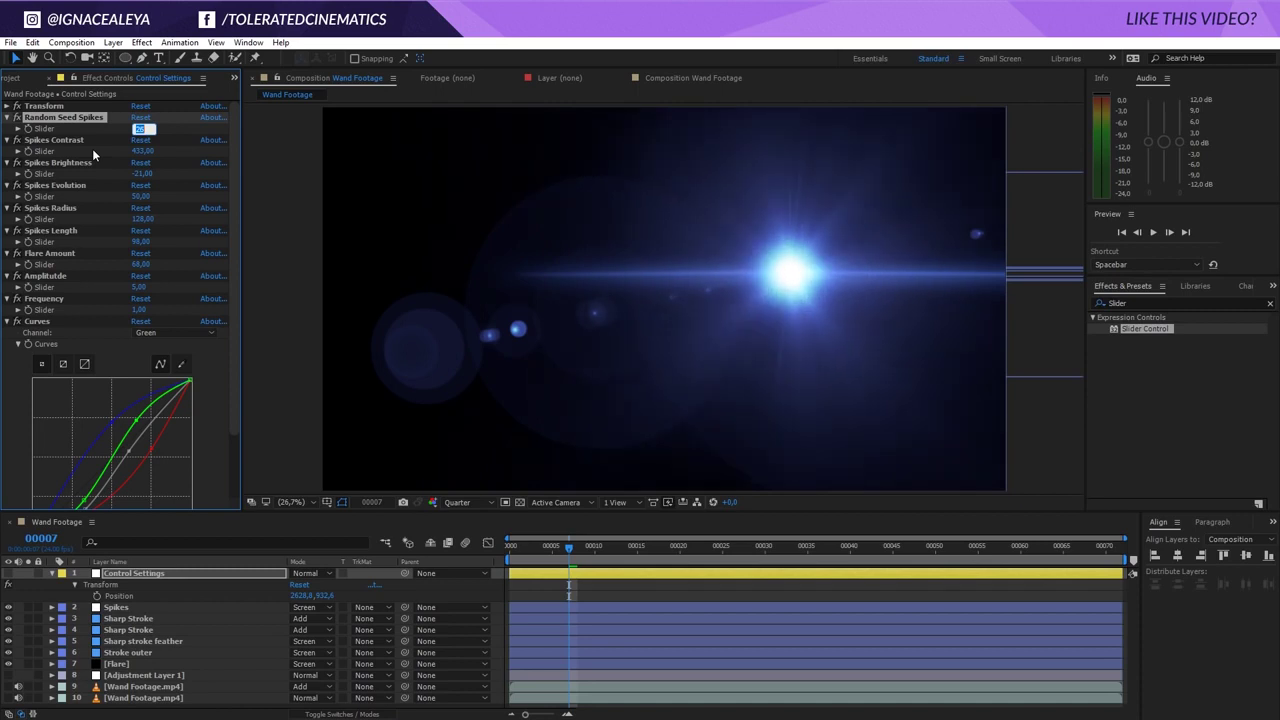
{"action": "left_click", "coordinate": [186, 135]}
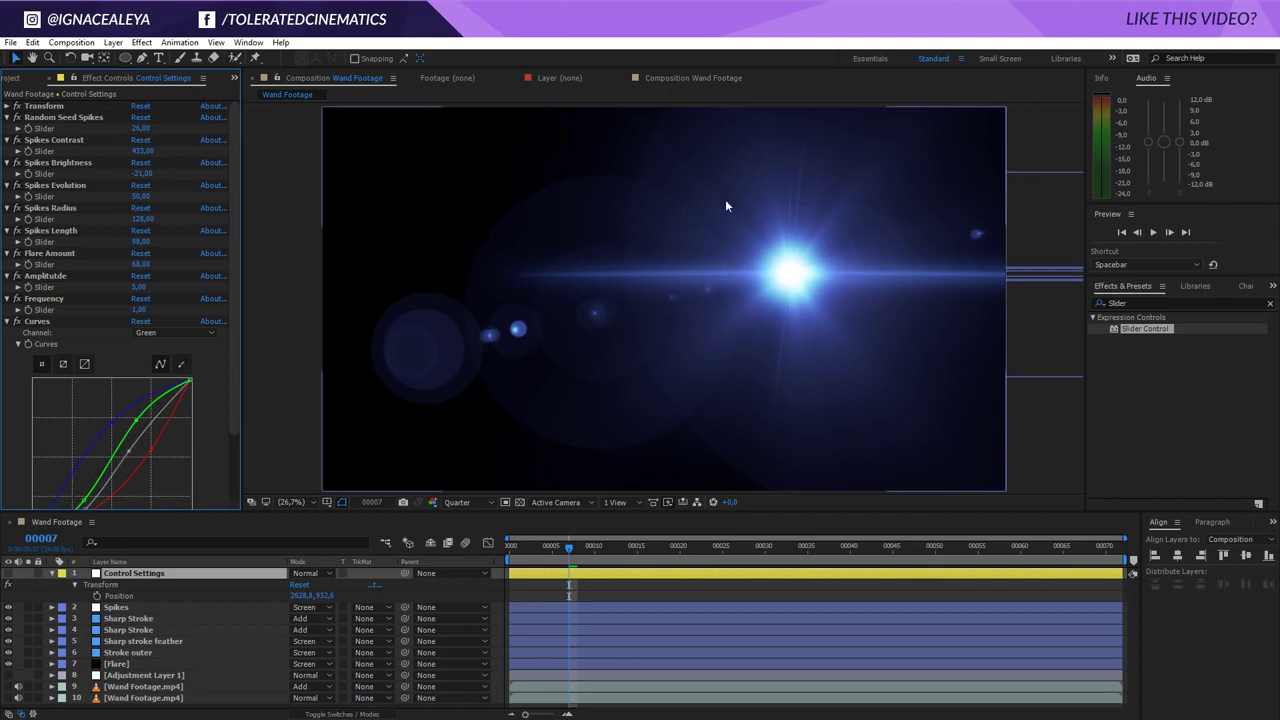
Step: Set Spikes Contrast to 500, first trying 100
{"action": "left_click", "coordinate": [60, 139]}
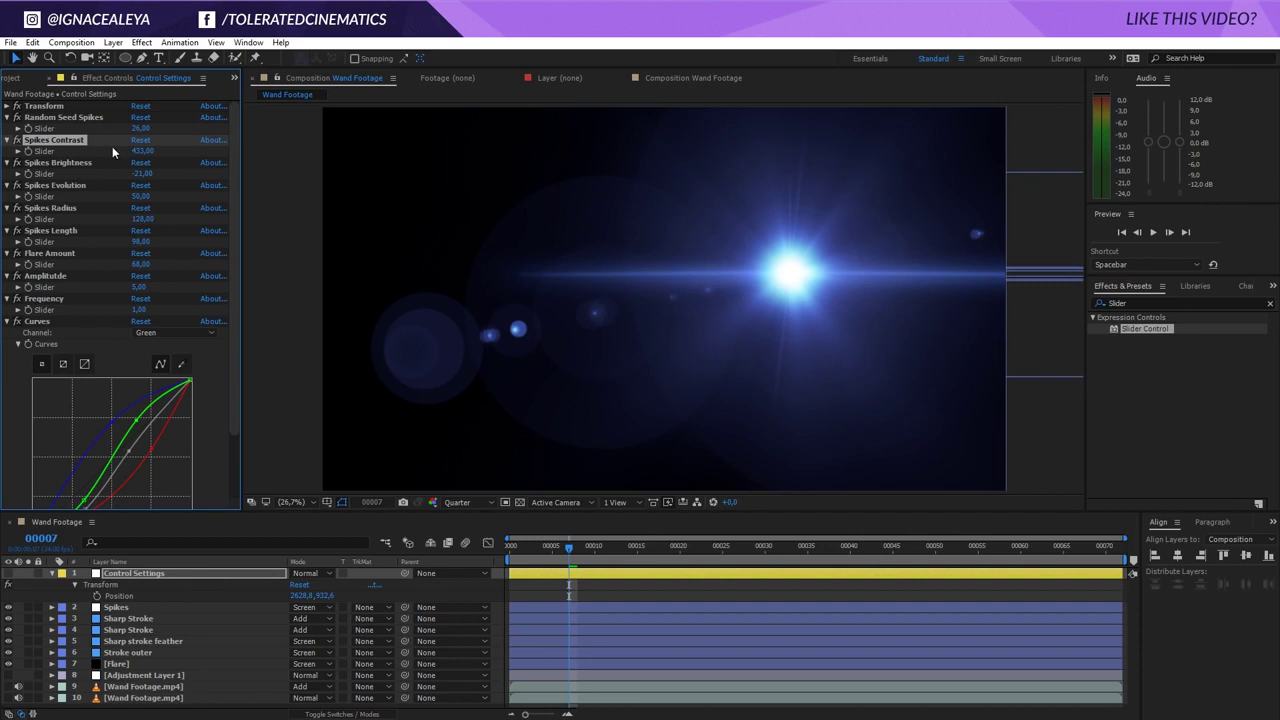
{"action": "left_click_drag", "start_coordinate": [143, 150], "coordinate": [268, 165]}
{"action": "left_click", "coordinate": [140, 151]}
{"action": "type", "text": "10"}
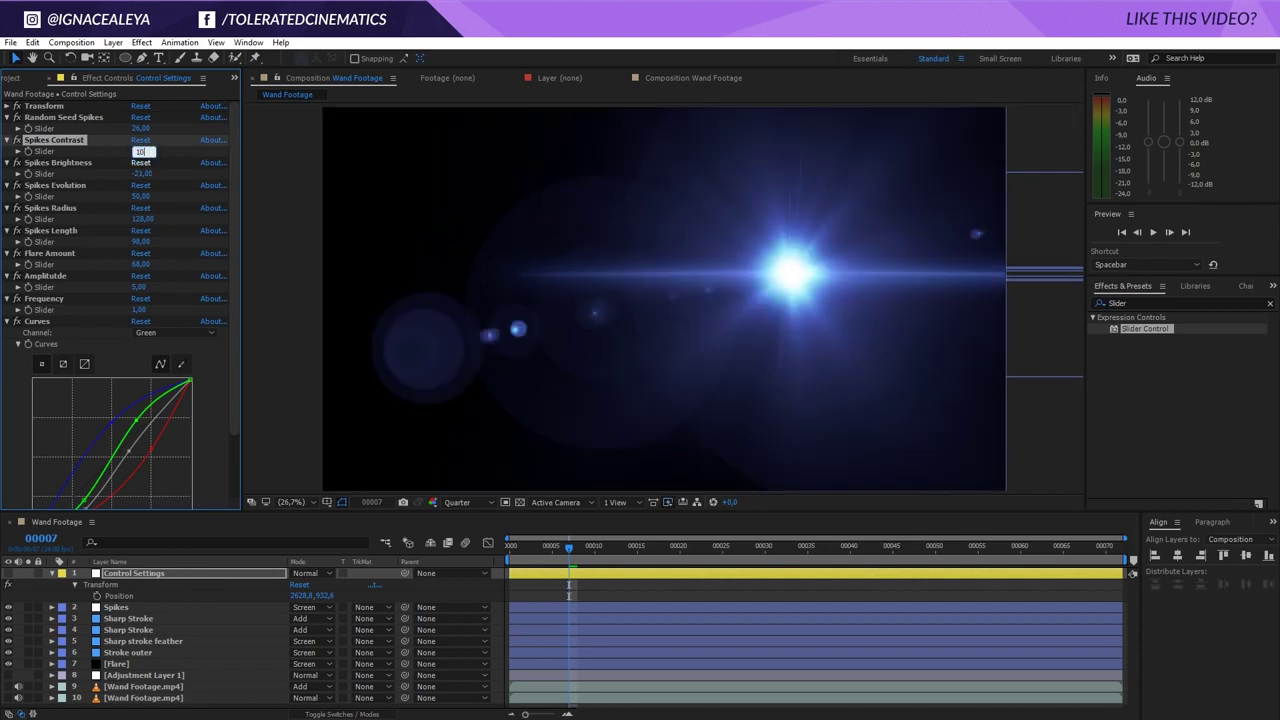
{"action": "type", "text": "0"}
{"action": "key", "text": "Return"}
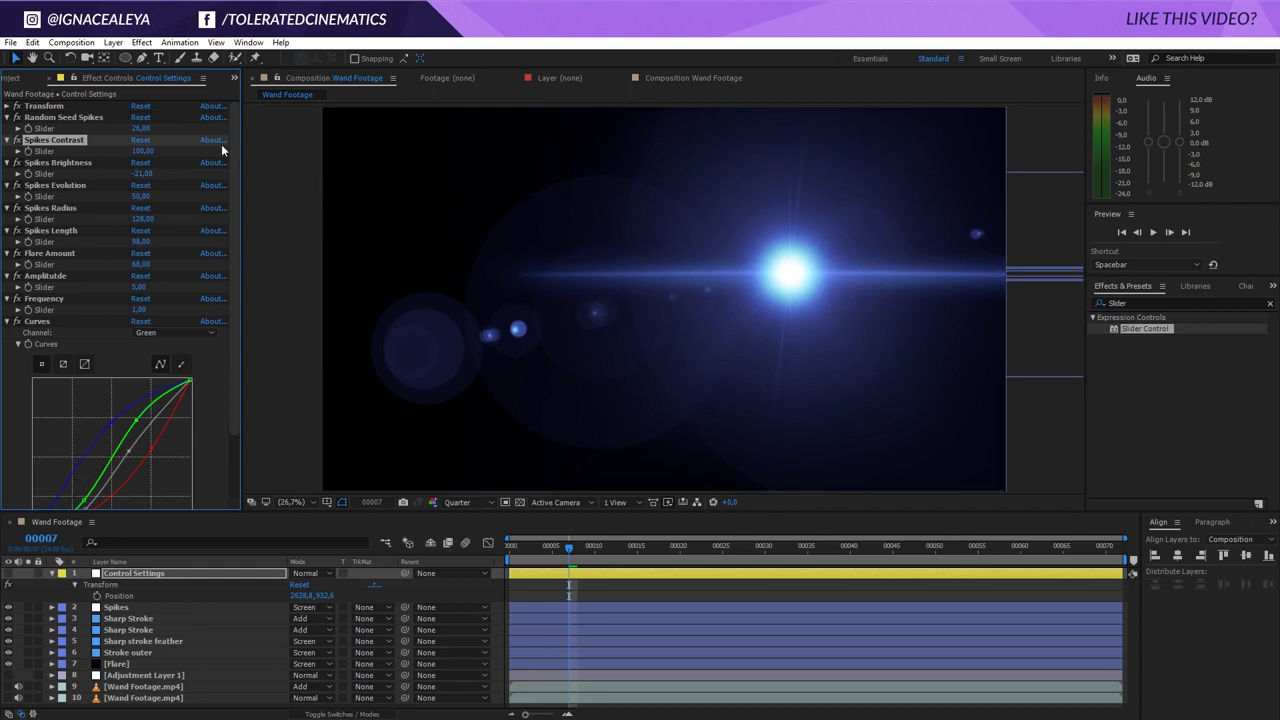
{"action": "left_click", "coordinate": [141, 151]}
{"action": "type", "text": "500"}
{"action": "key", "text": "Return"}
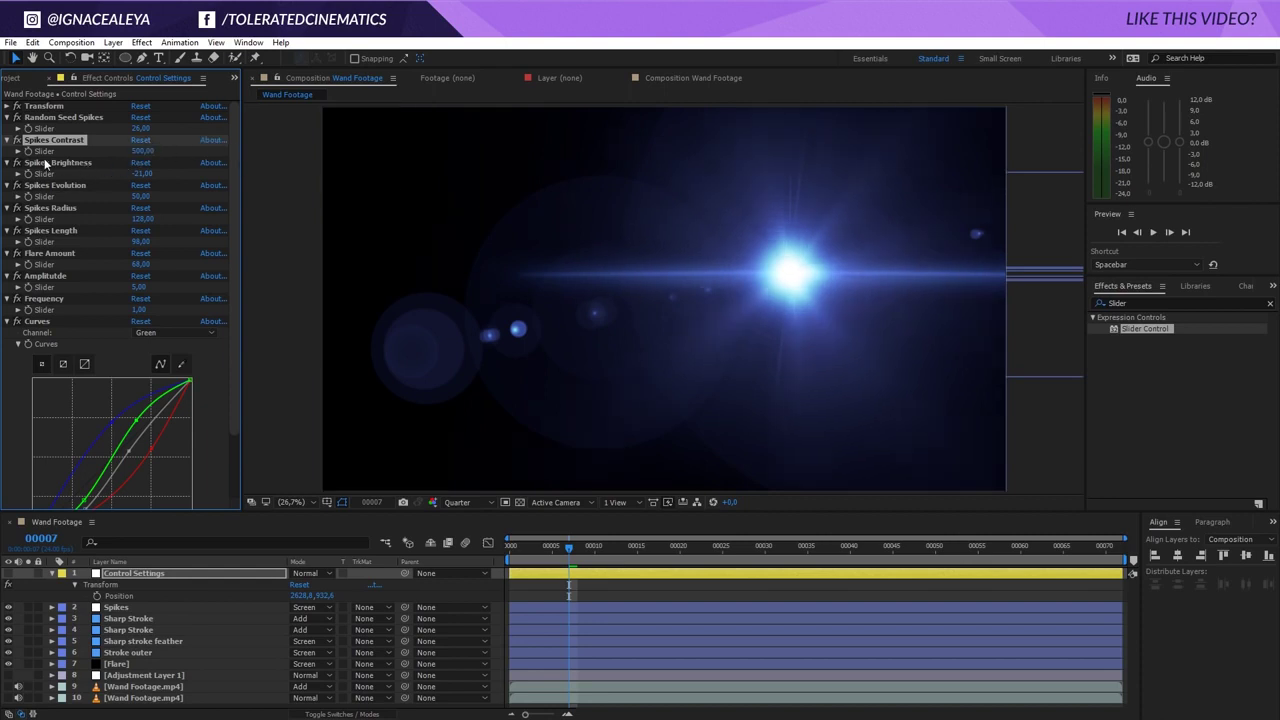
Step: Set Spikes Brightness to 0
{"action": "left_click_drag", "start_coordinate": [141, 174], "coordinate": [228, 186]}
{"action": "left_click", "coordinate": [141, 174]}
{"action": "type", "text": "3"}
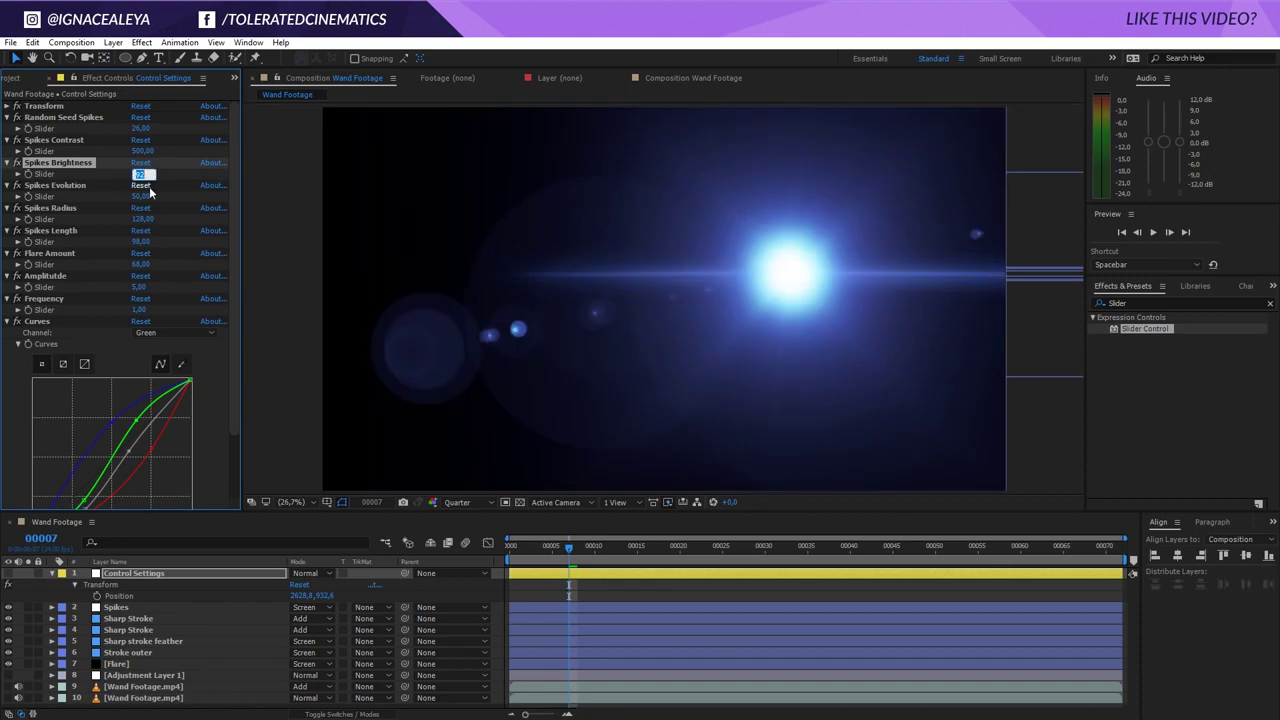
{"action": "key", "text": "Return"}
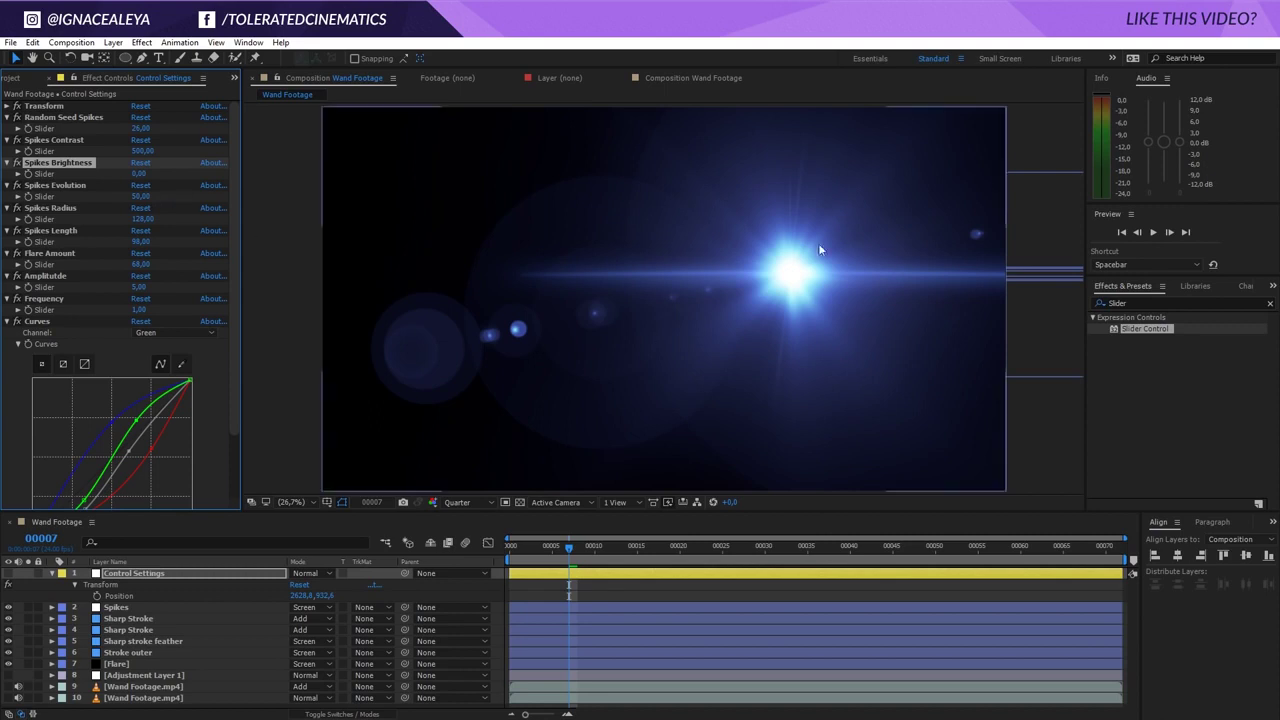
{"action": "left_click", "coordinate": [76, 187]}
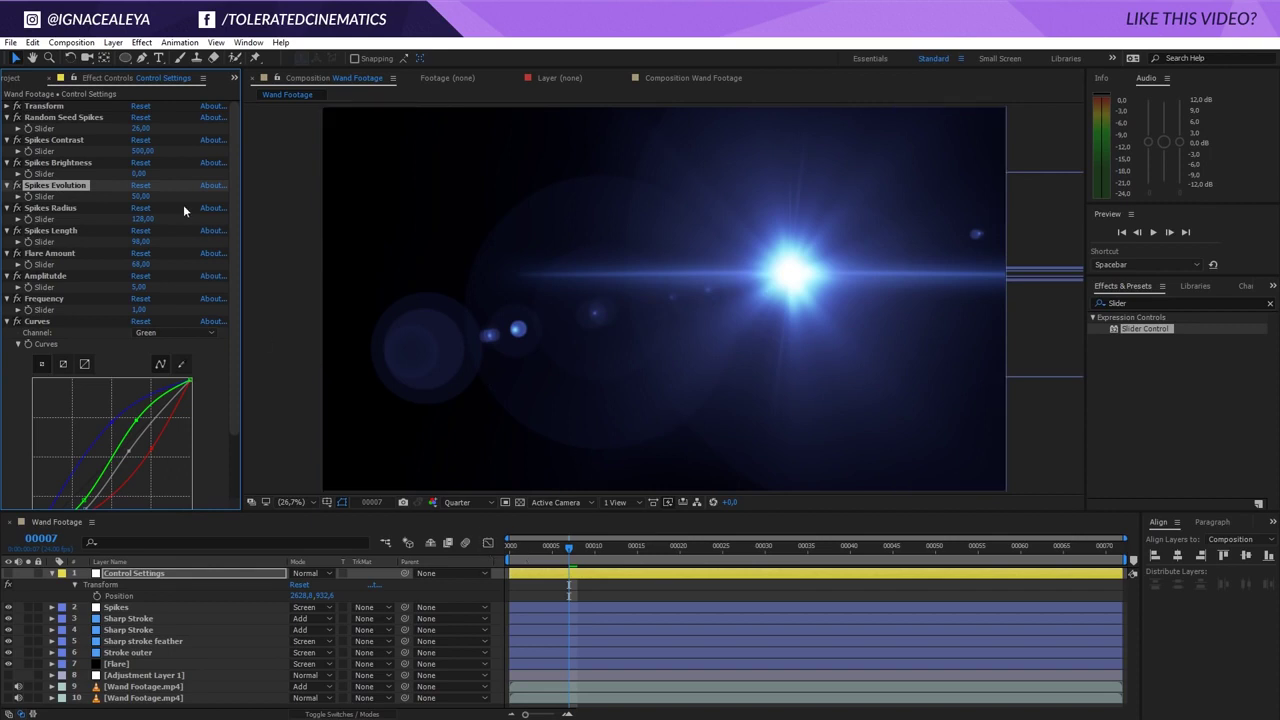
Step: Set Spikes Evolution to 500 and preview the flare animation
{"action": "left_click", "coordinate": [143, 196]}
{"action": "type", "text": "500"}
{"action": "key", "text": "Return"}
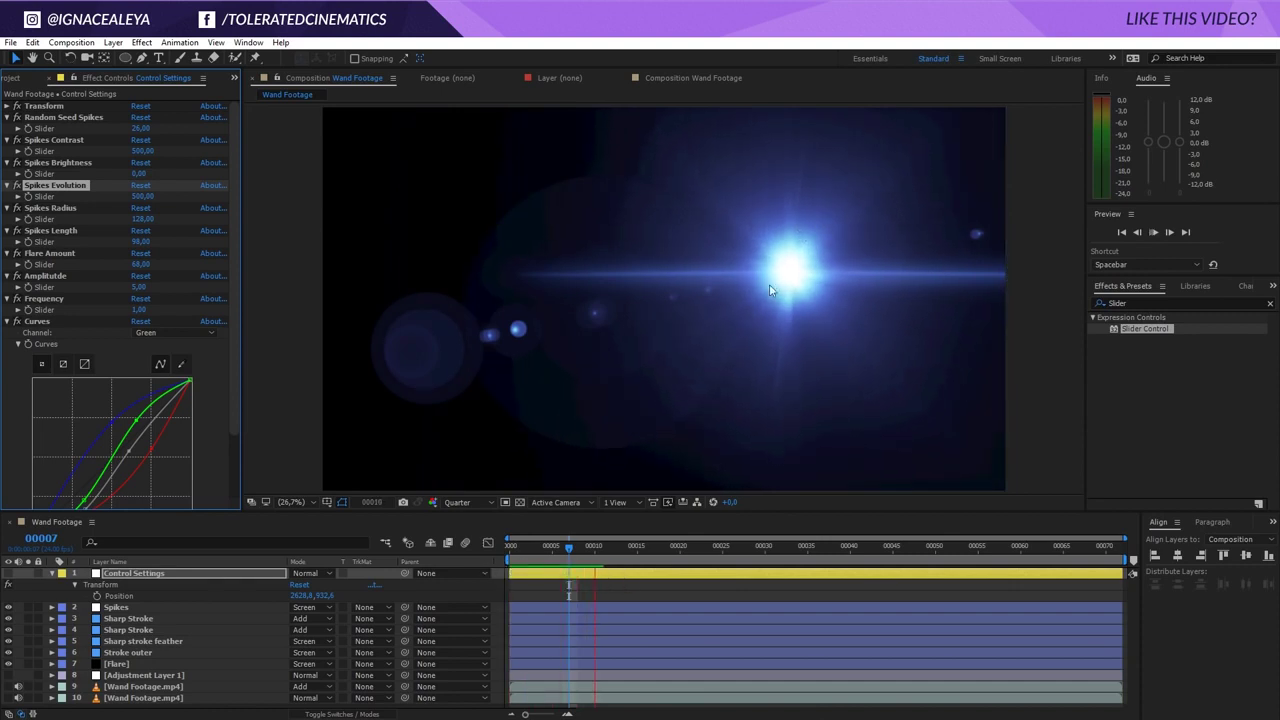
{"action": "key", "text": "space"}
{"action": "left_click", "coordinate": [506, 548]}
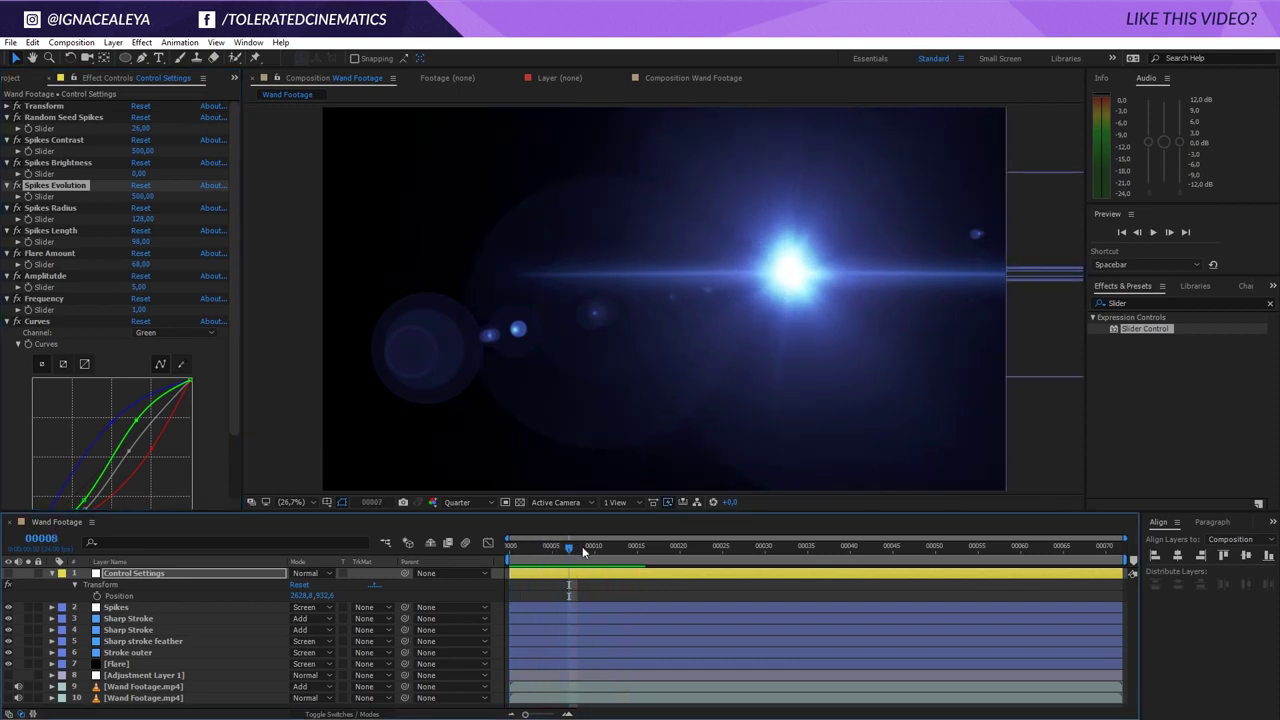
Step: Return the time to frame 1 and restore Spikes Evolution to 50
{"action": "left_click_drag", "start_coordinate": [584, 551], "coordinate": [518, 548]}
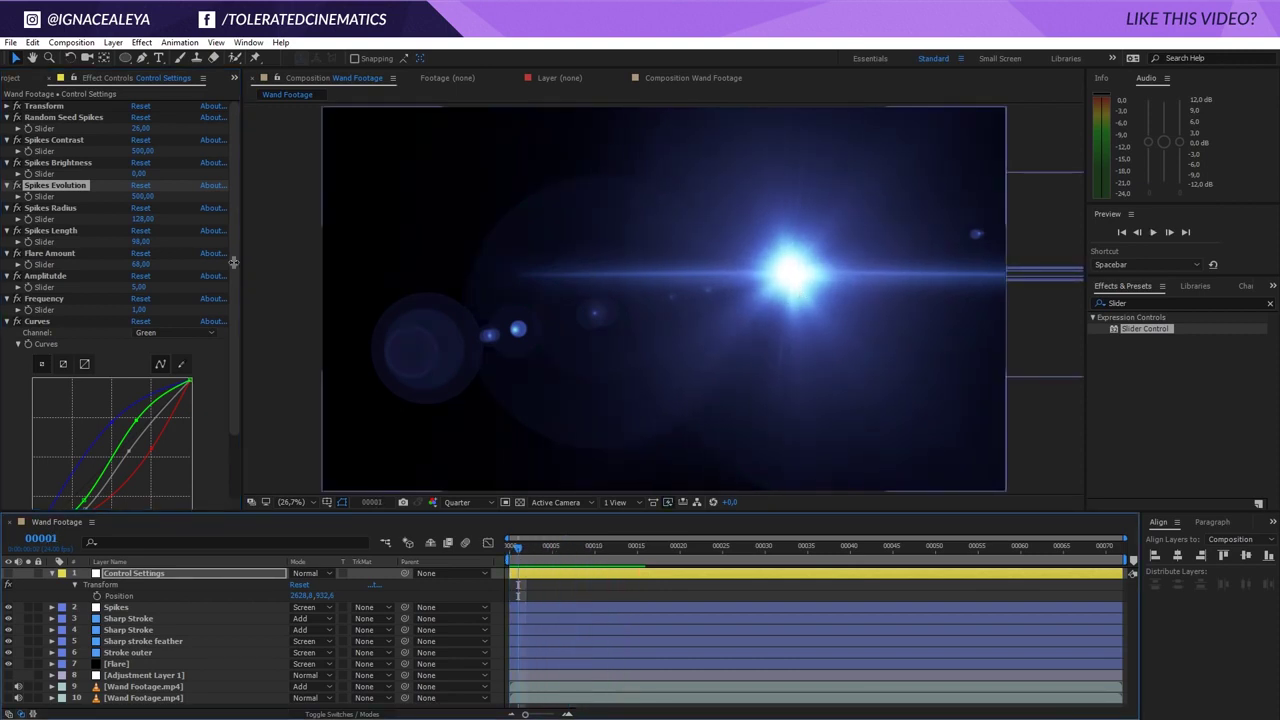
{"action": "left_click", "coordinate": [141, 197]}
{"action": "type", "text": "100"}
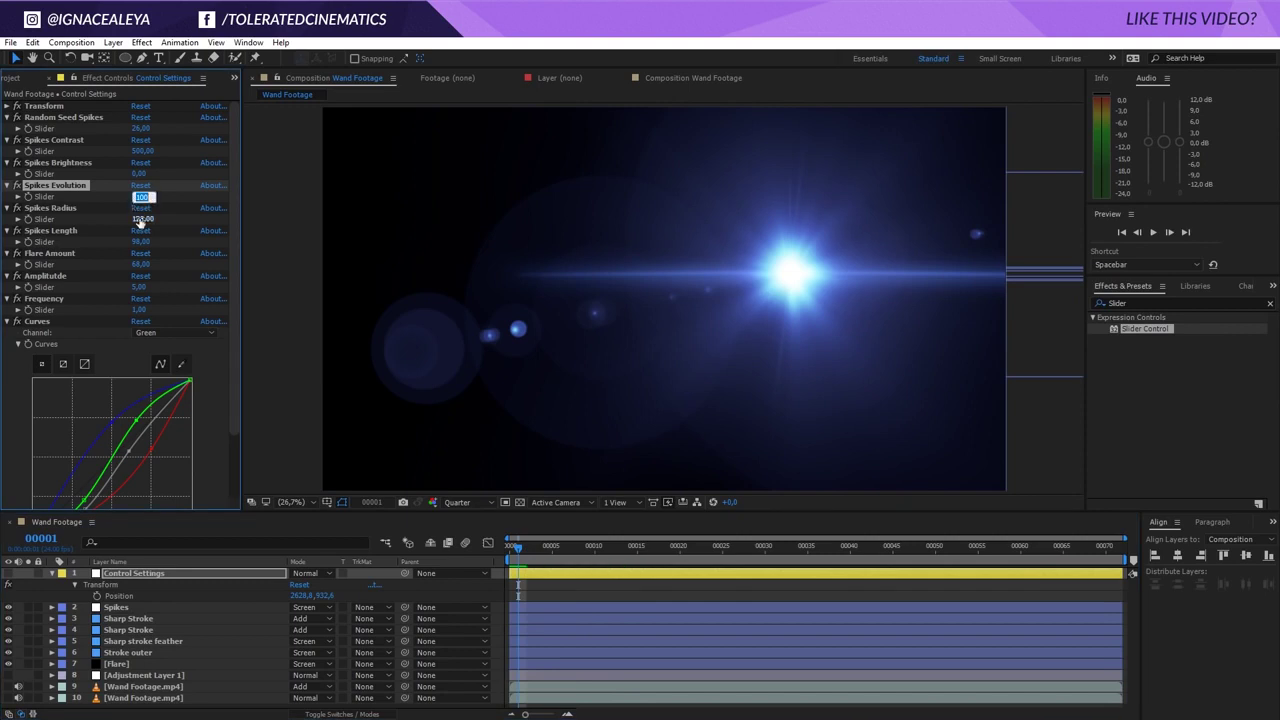
{"action": "key", "text": "Return"}
Step: Experiment with Spikes Radius, typing 50 and then scrubbing to about 110
{"action": "left_click", "coordinate": [64, 209]}
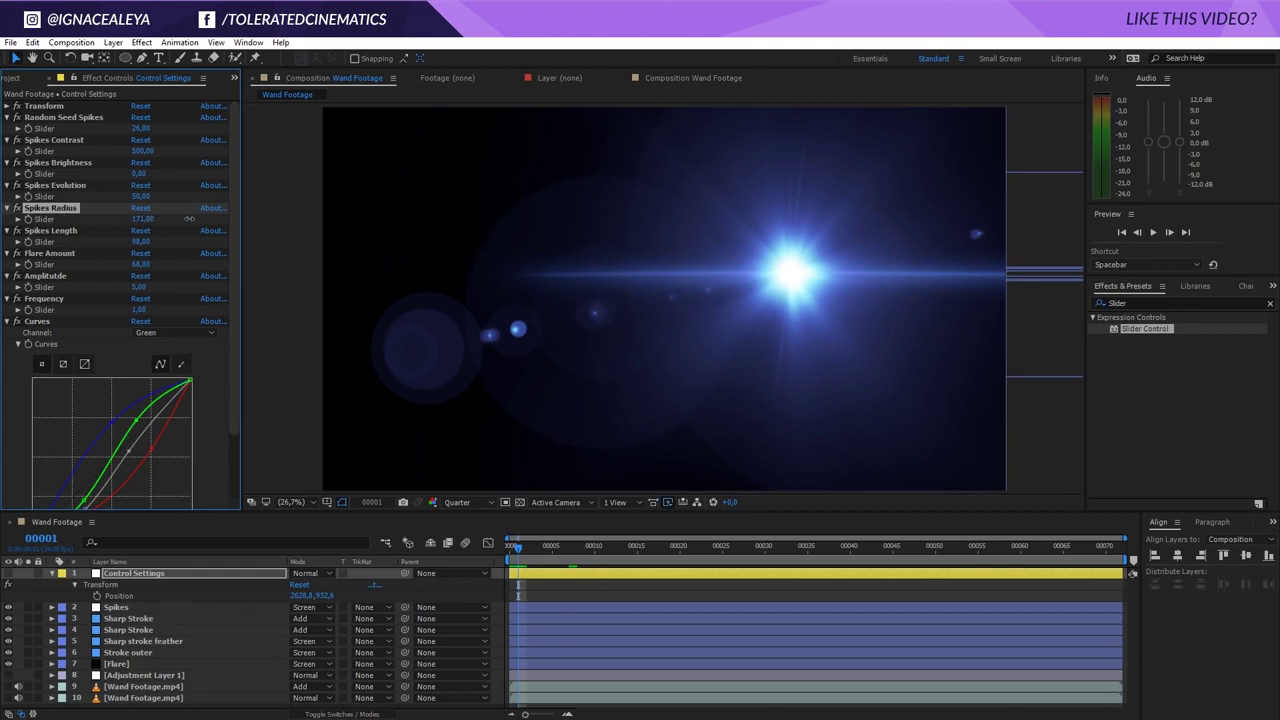
{"action": "left_click_drag", "start_coordinate": [145, 219], "coordinate": [853, 222]}
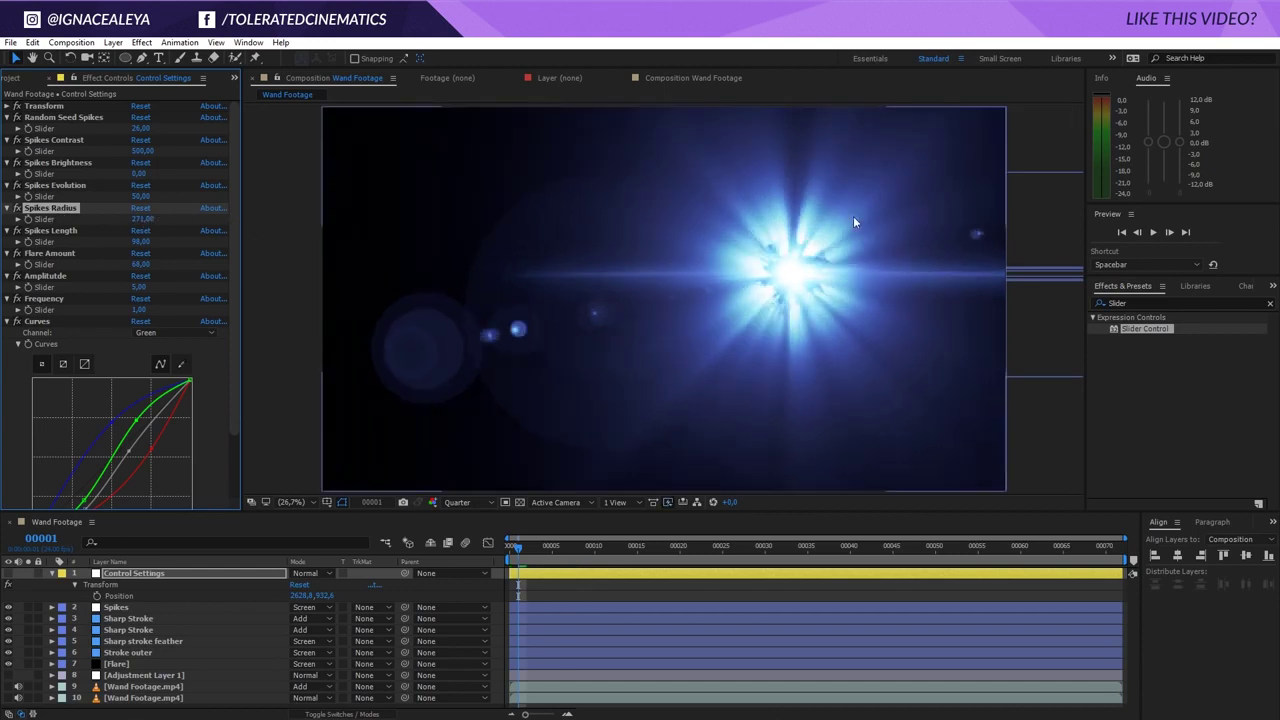
{"action": "left_click", "coordinate": [145, 219]}
{"action": "type", "text": "50"}
{"action": "key", "text": "Return"}
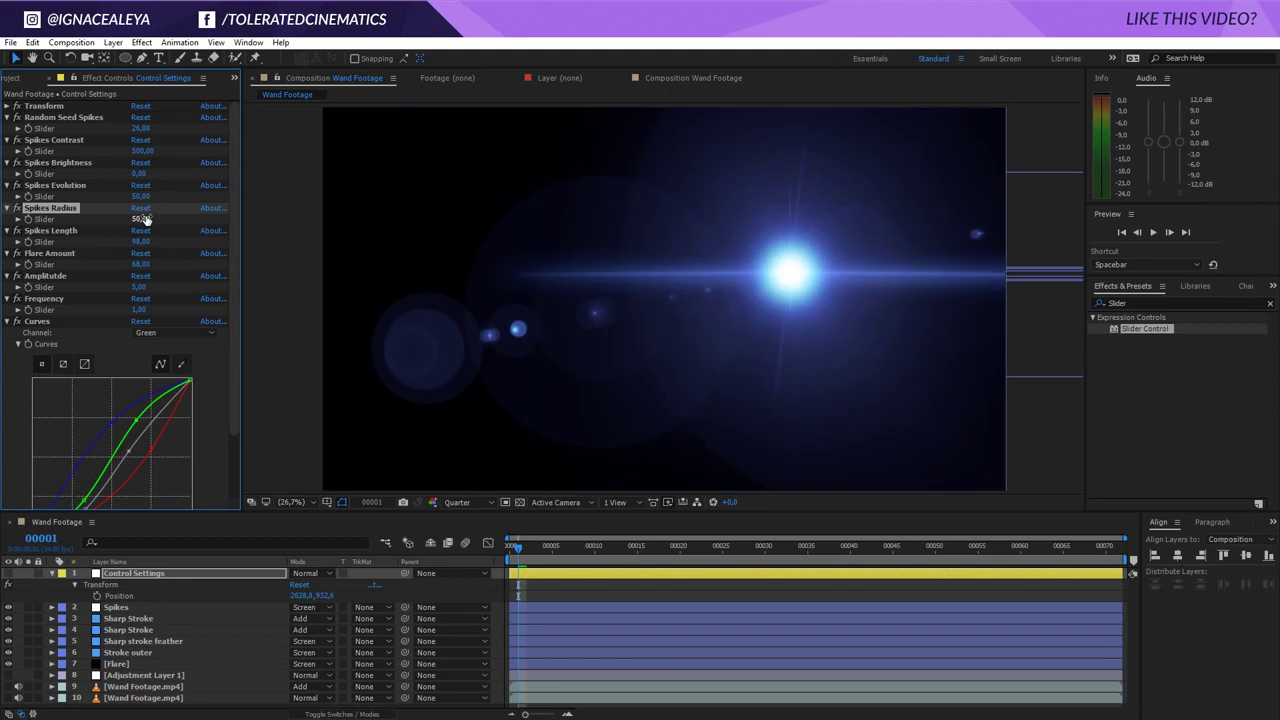
{"action": "mouse_move", "coordinate": [145, 219]}
{"action": "left_mouse_down"}
{"action": "mouse_move", "coordinate": [203, 219]}
{"action": "mouse_move", "coordinate": [115, 221]}
{"action": "mouse_move", "coordinate": [127, 226]}
{"action": "left_mouse_up"}
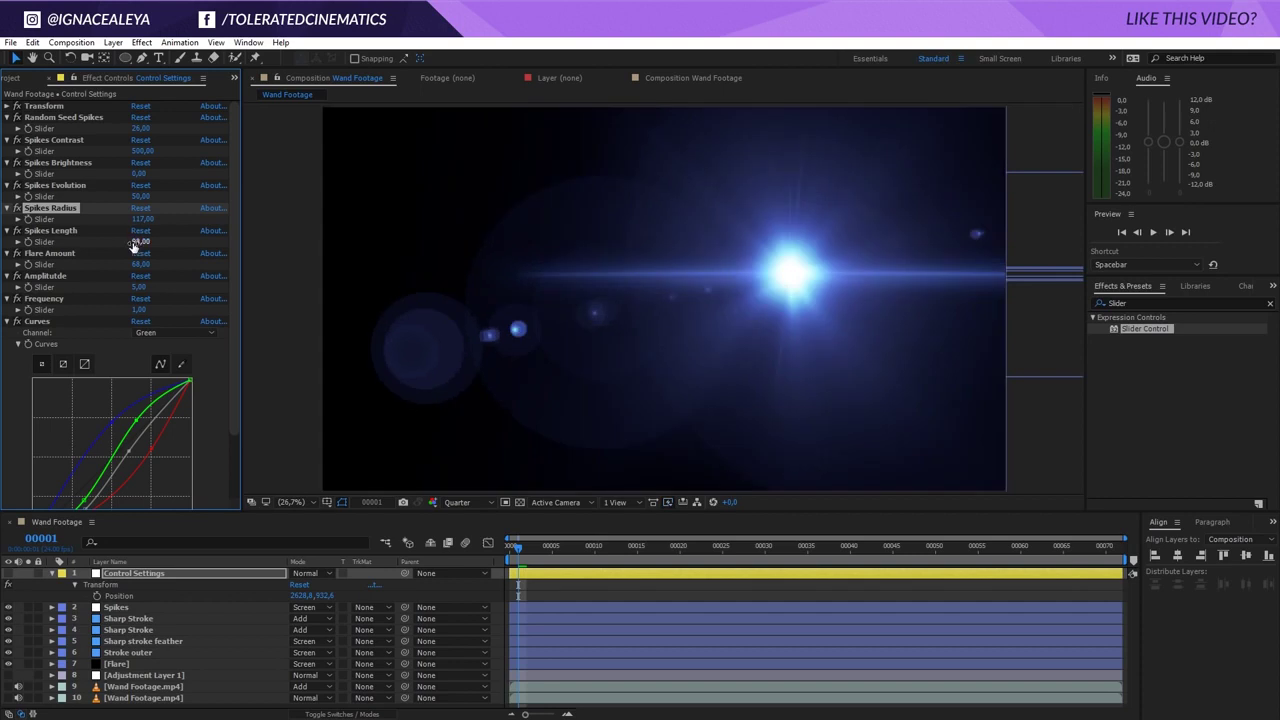
Step: Lengthen Spikes Length to 104 and reduce Flare Amount to 80
{"action": "left_click", "coordinate": [134, 246]}
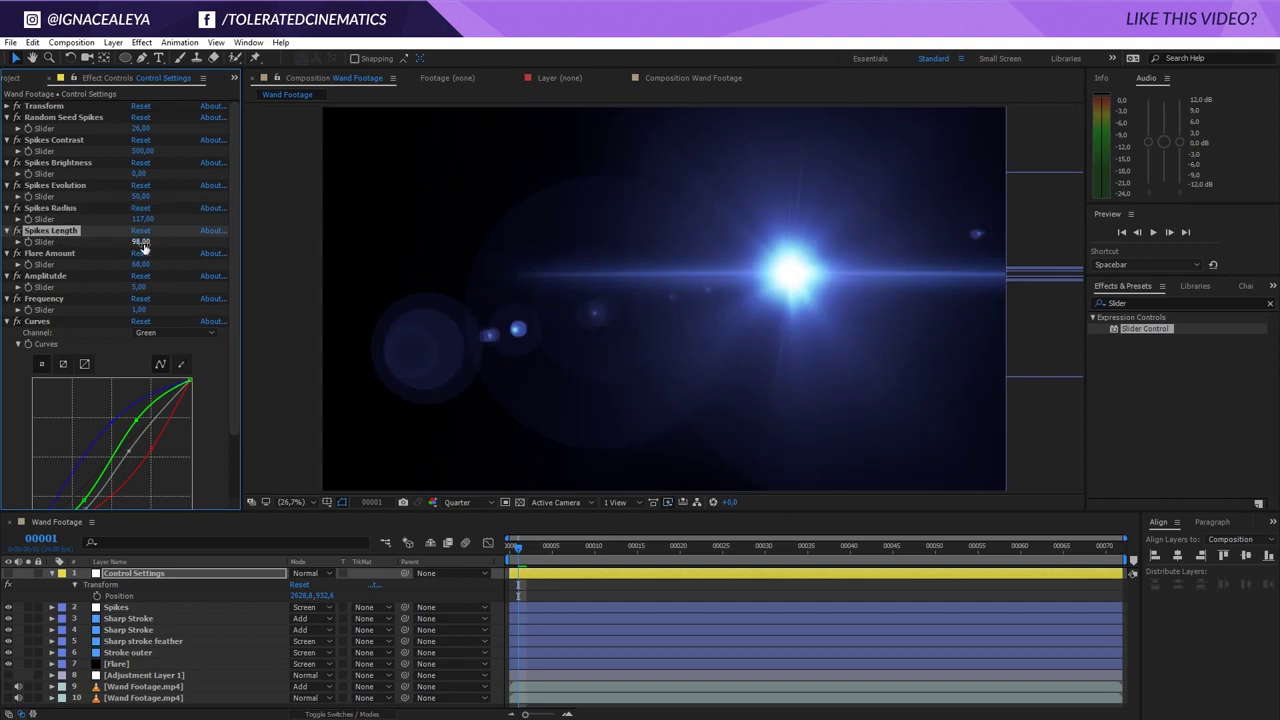
{"action": "left_click_drag", "start_coordinate": [143, 246], "coordinate": [175, 248]}
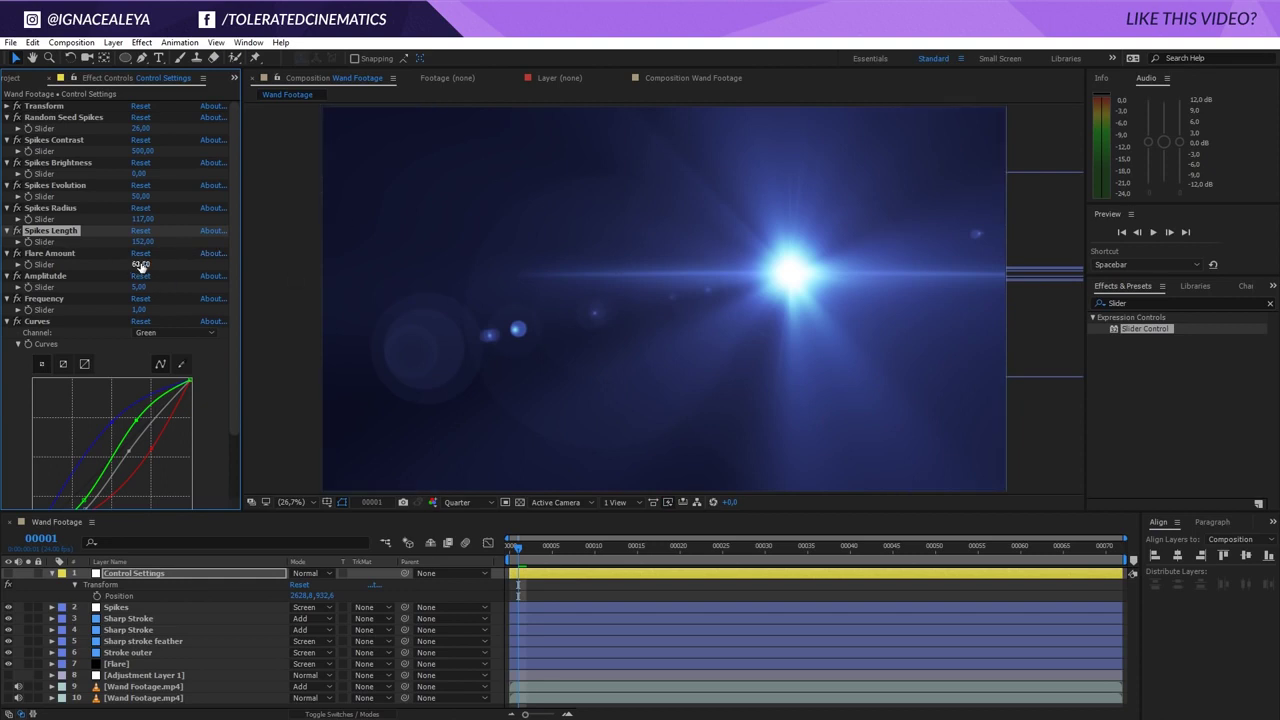
{"action": "left_click_drag", "start_coordinate": [140, 265], "coordinate": [106, 252]}
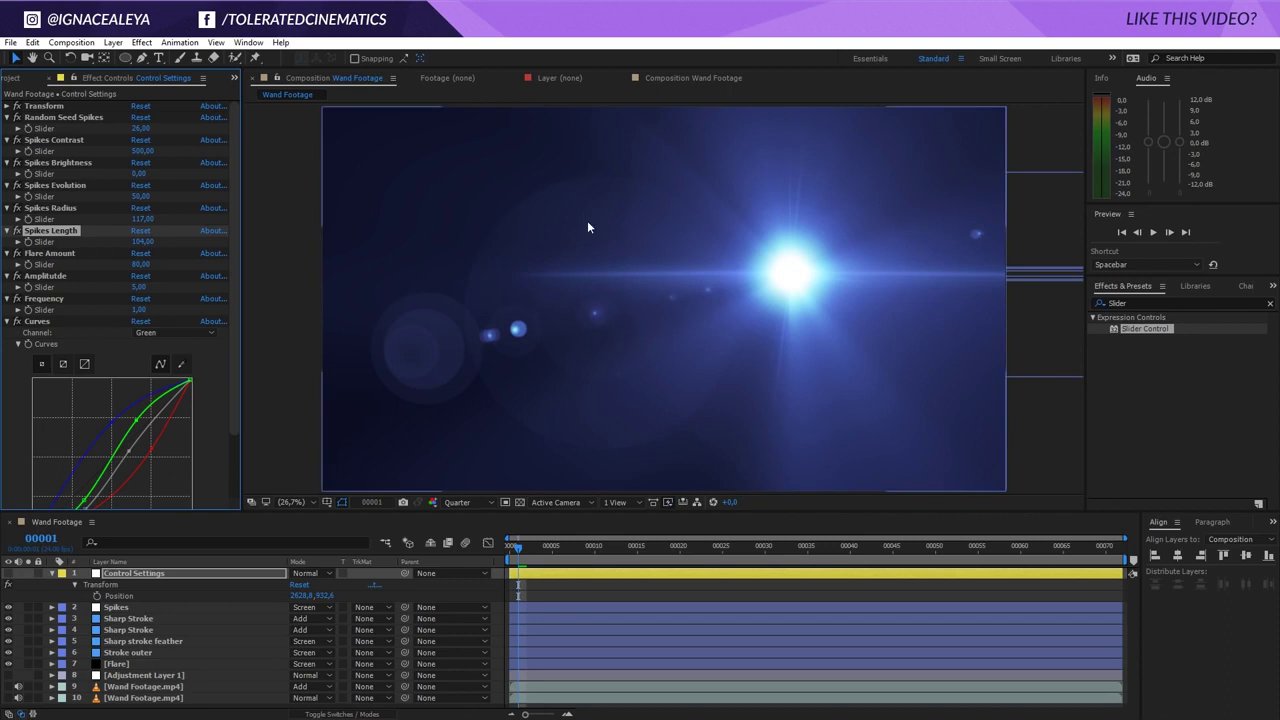
Step: Set Spikes Radius to 70 and raise Spikes Contrast to 720
{"action": "left_click", "coordinate": [143, 219]}
{"action": "type", "text": "70"}
{"action": "key", "text": "Return"}
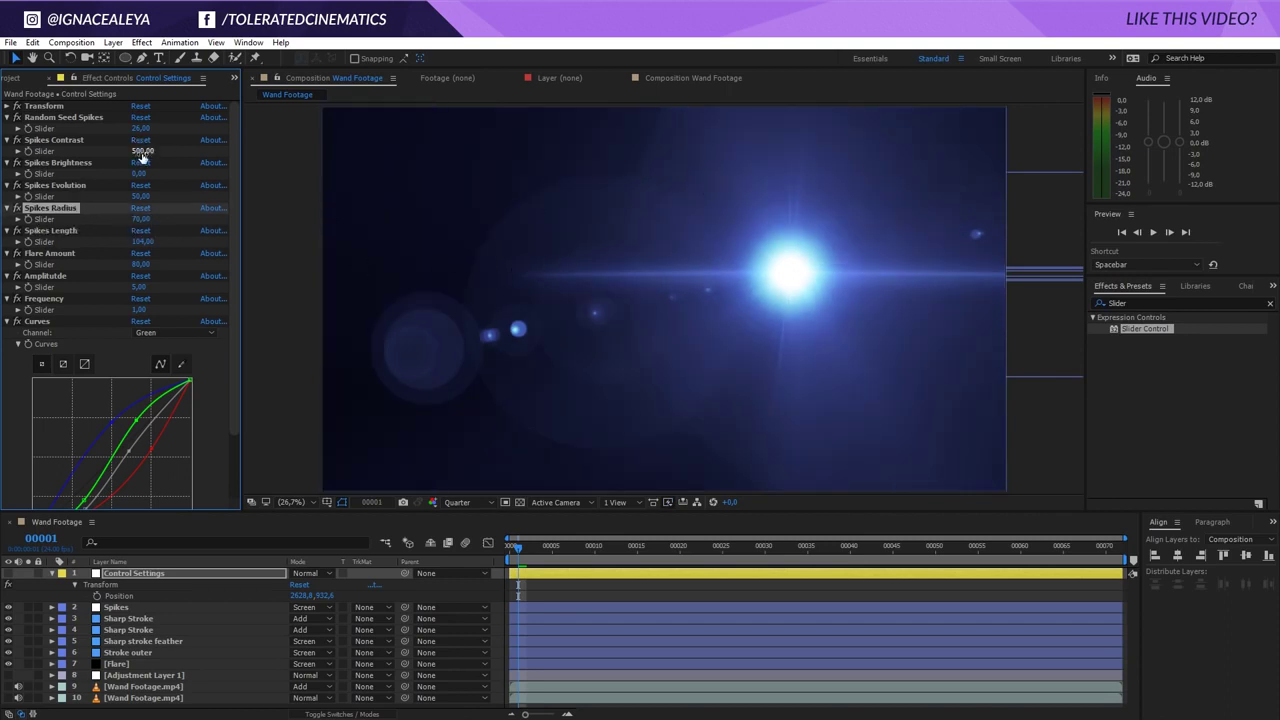
{"action": "left_click_drag", "start_coordinate": [139, 151], "coordinate": [299, 207]}
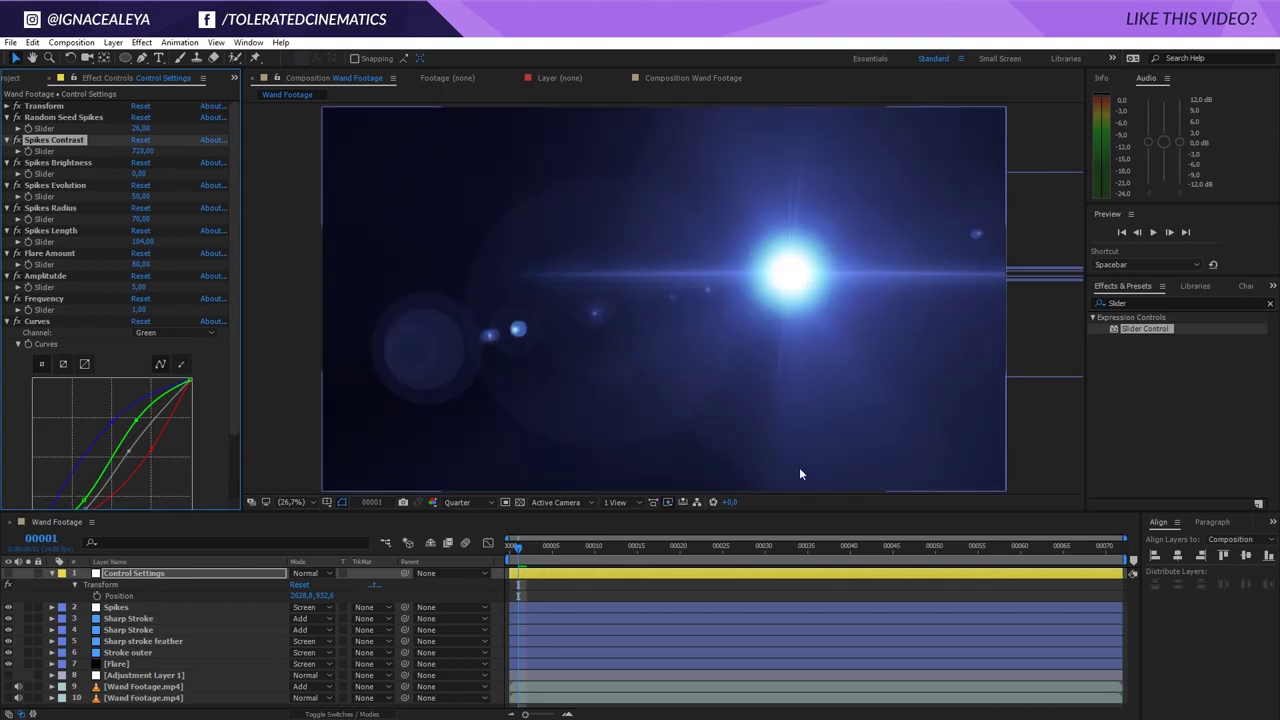
Step: Try Flare Amount values, typing 50, scrubbing higher, then returning to 50
{"action": "left_click", "coordinate": [48, 253]}
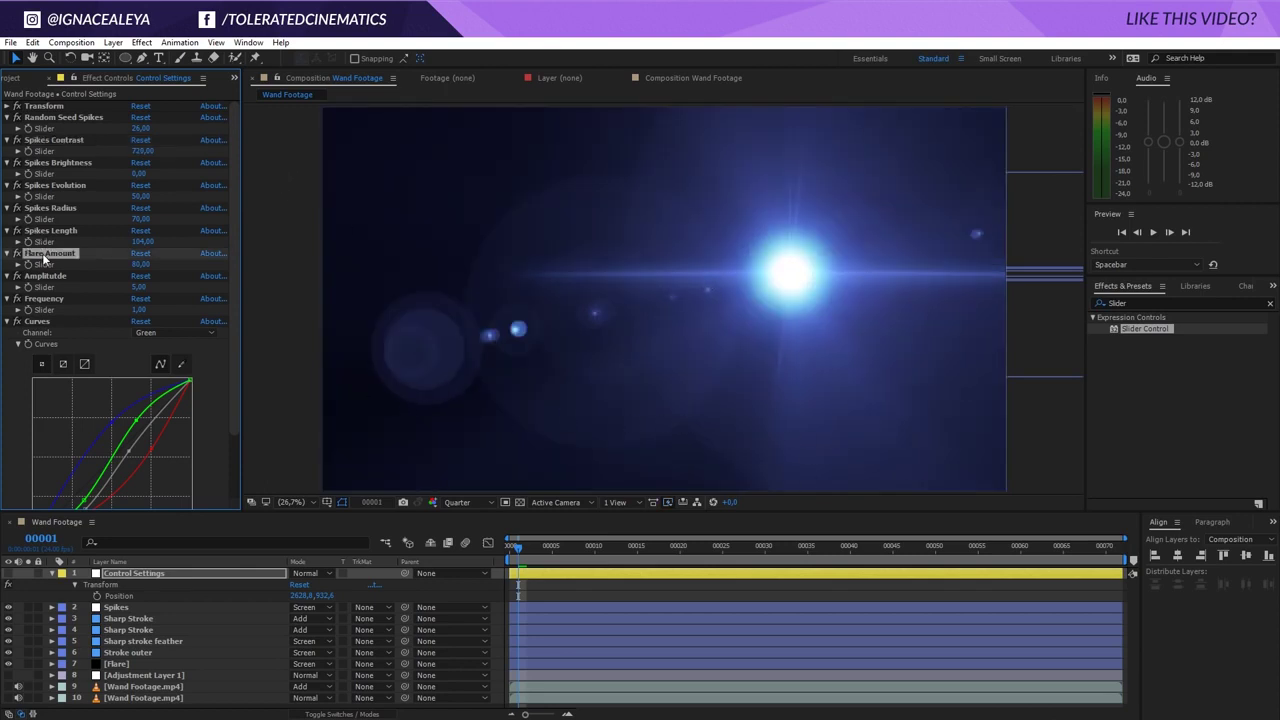
{"action": "left_click", "coordinate": [142, 264]}
{"action": "type", "text": "50"}
{"action": "key", "text": "Return"}
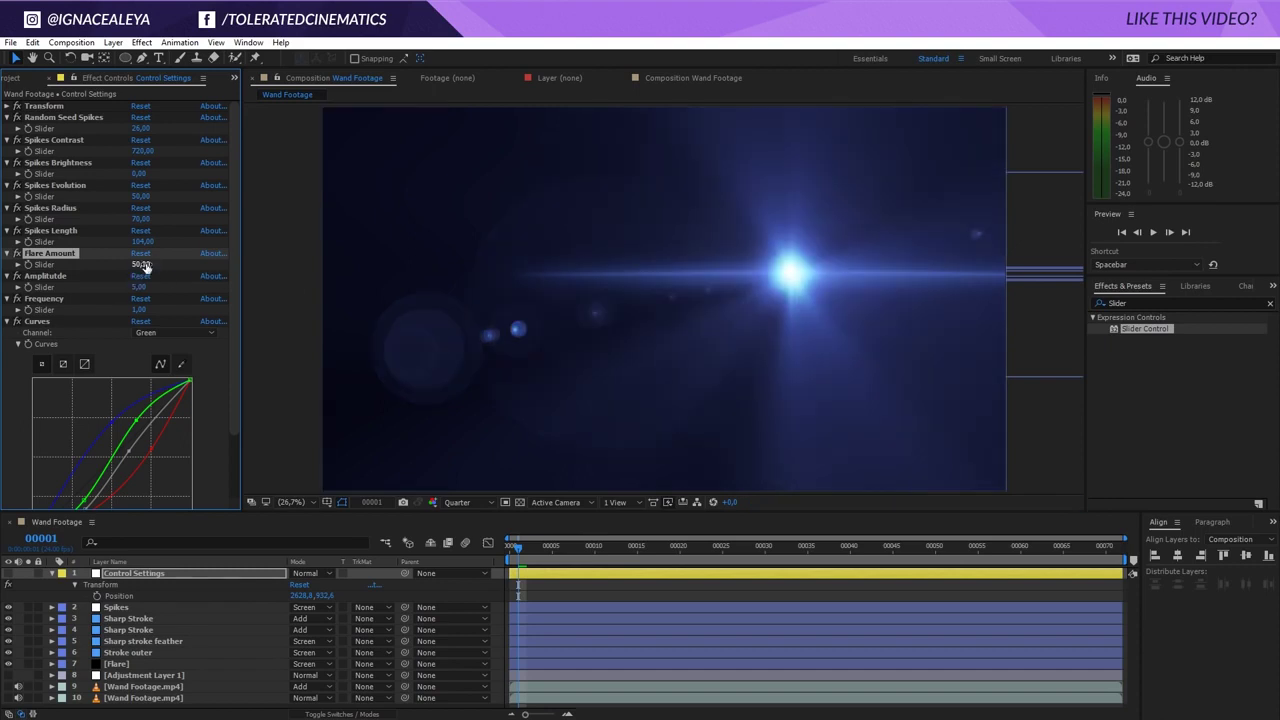
{"action": "left_click_drag", "start_coordinate": [142, 264], "coordinate": [172, 264]}
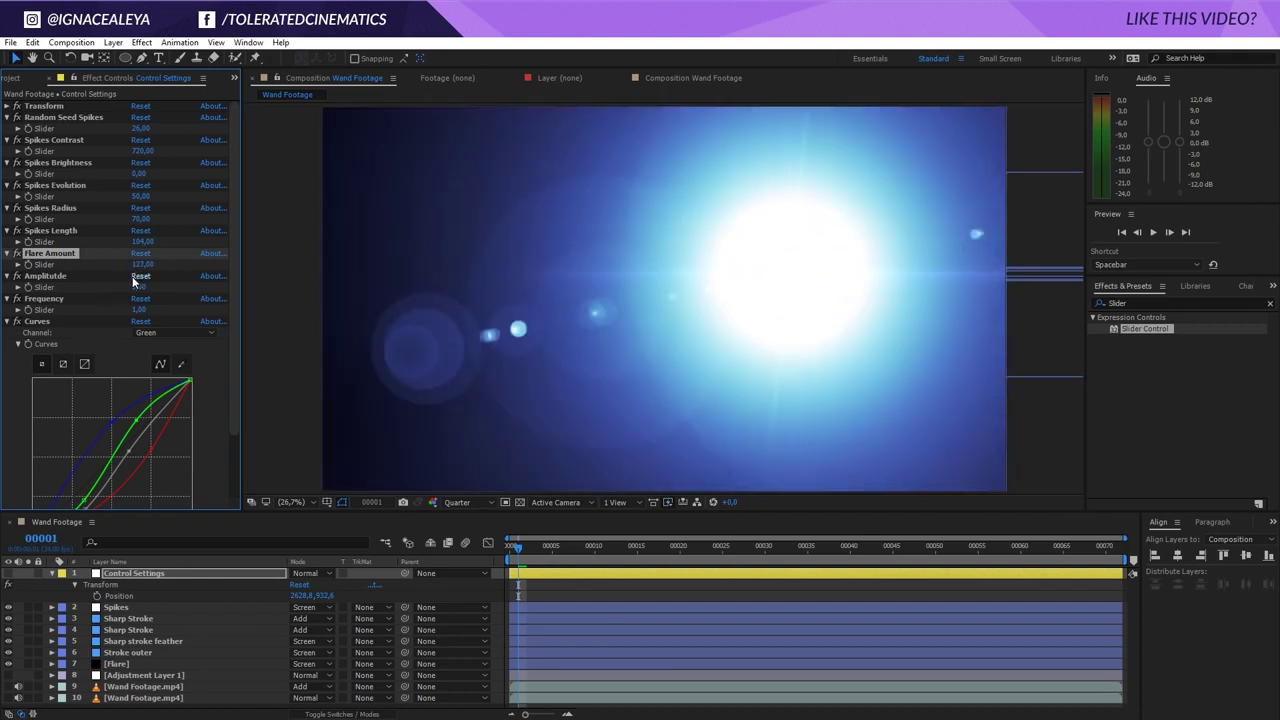
{"action": "left_click", "coordinate": [141, 264]}
{"action": "type", "text": "50"}
{"action": "key", "text": "Return"}
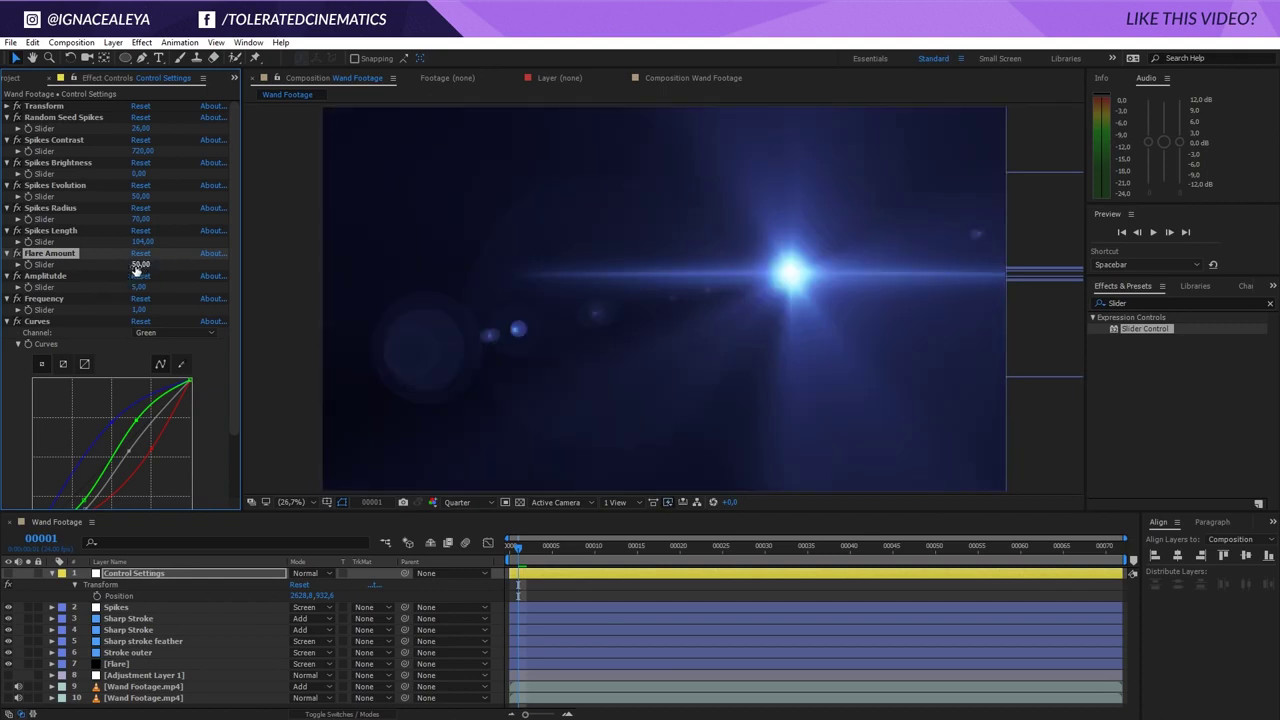
Step: Set Flare Amount to 90 to brighten the glow
{"action": "left_click", "coordinate": [64, 277]}
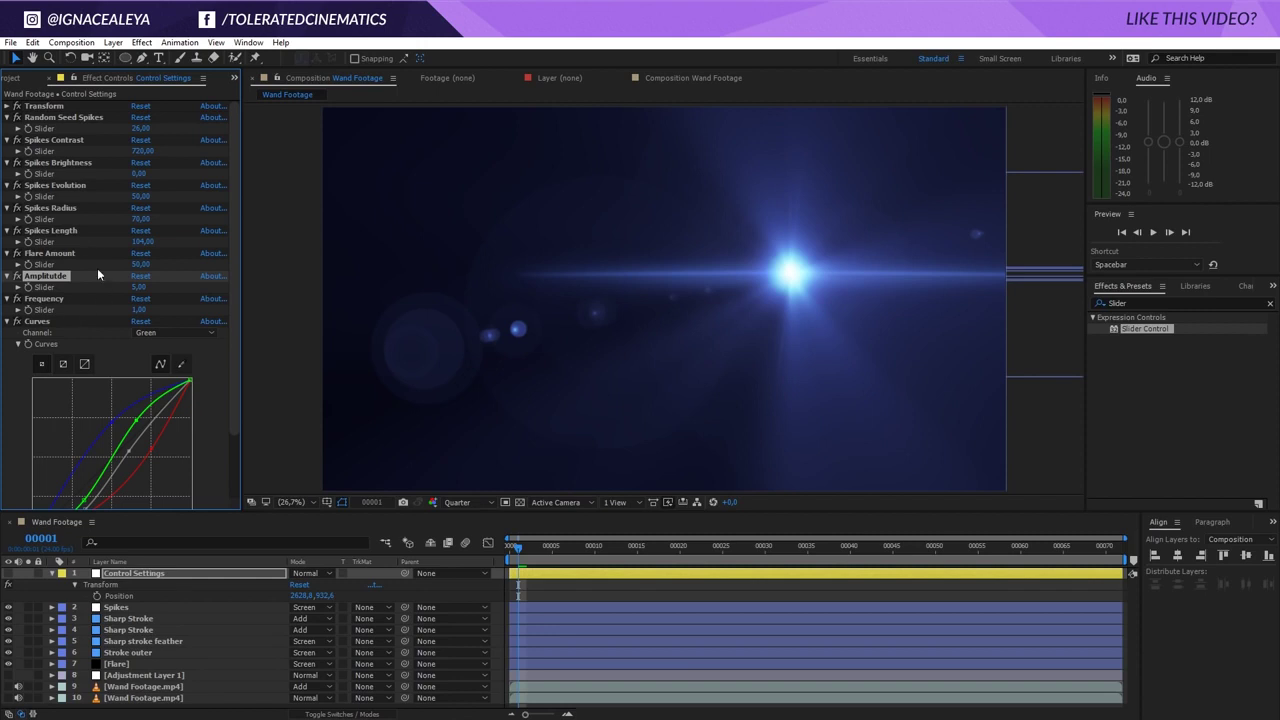
{"action": "left_click", "coordinate": [66, 253]}
{"action": "left_click_drag", "start_coordinate": [140, 265], "coordinate": [148, 266]}
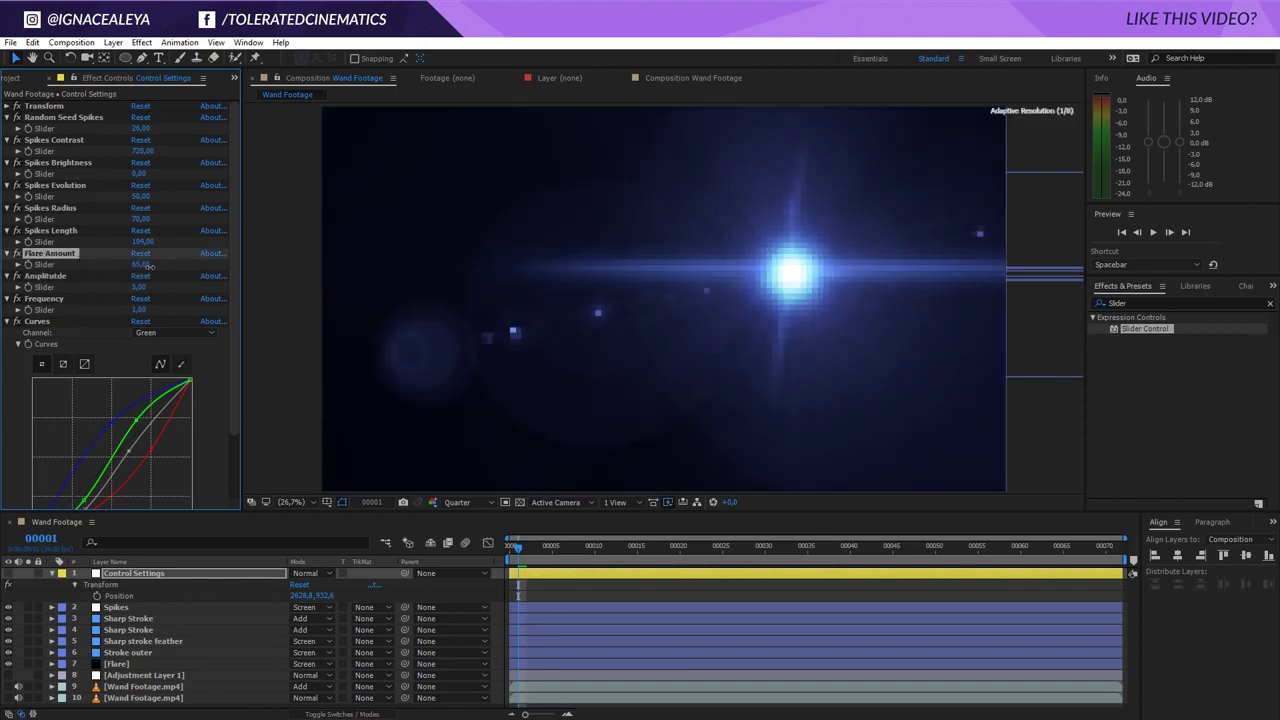
{"action": "left_click", "coordinate": [142, 265]}
{"action": "type", "text": "9"}
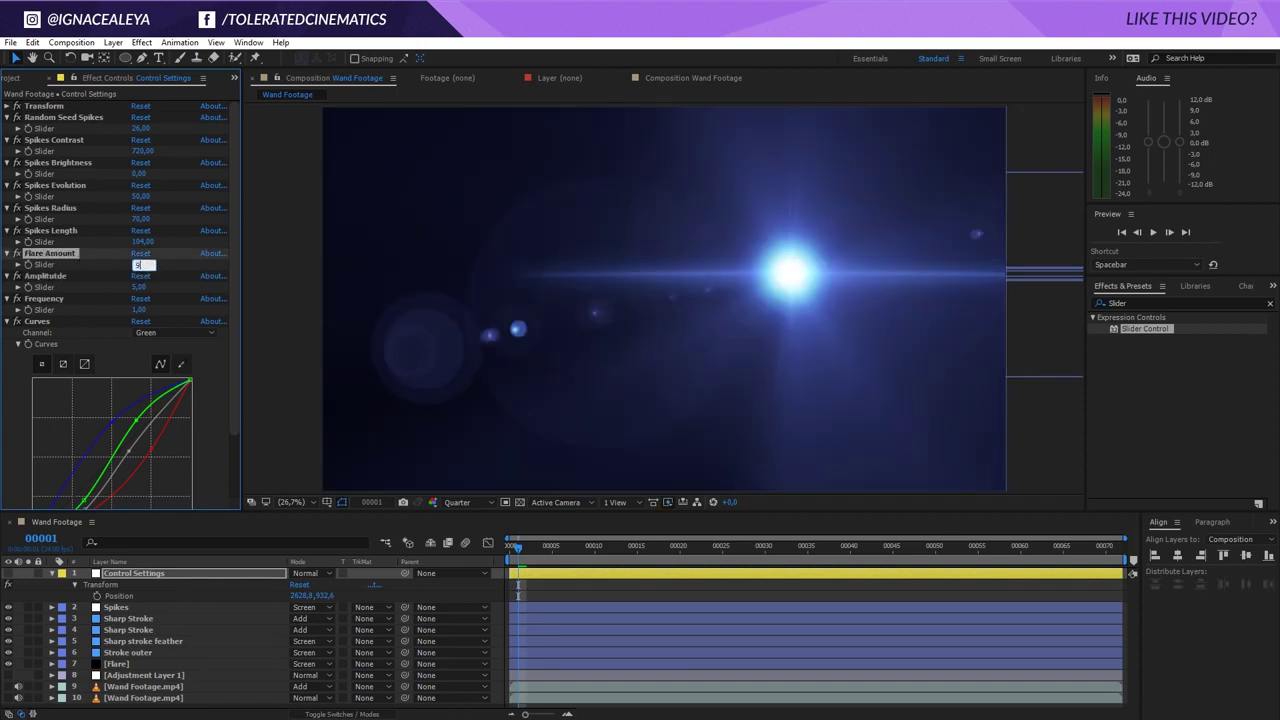
{"action": "type", "text": "0"}
{"action": "key", "text": "Return"}
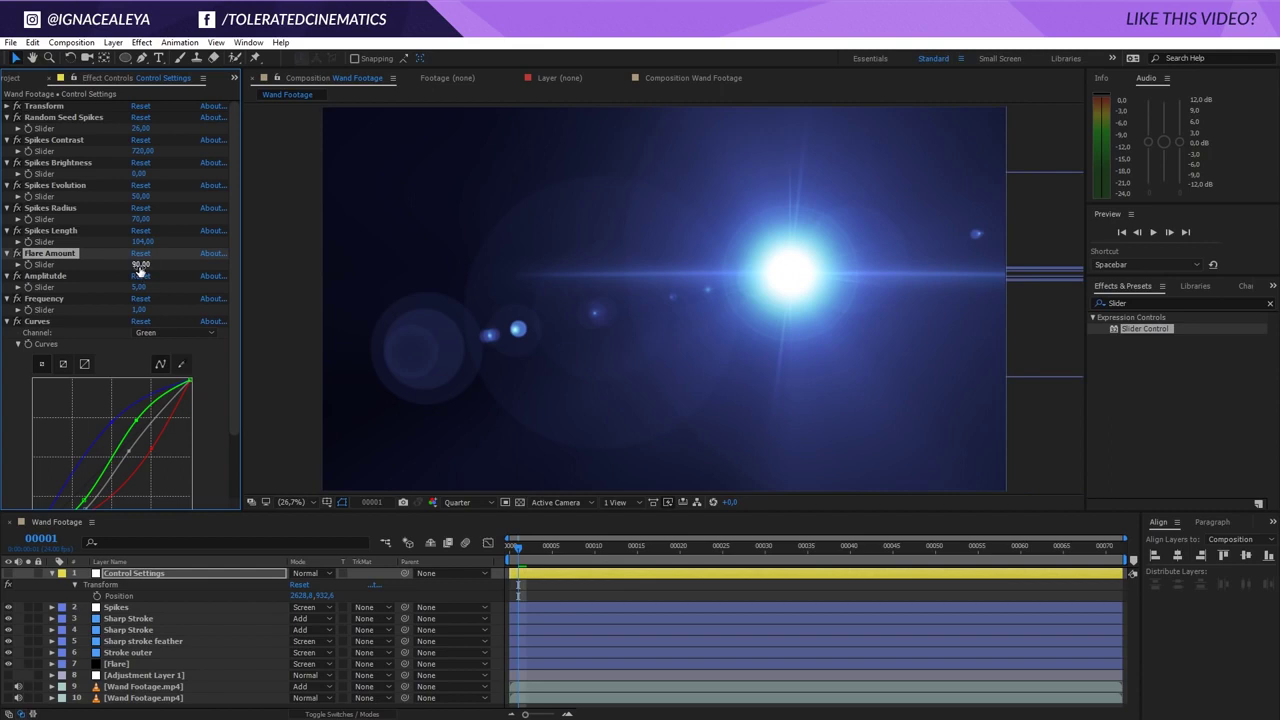
Step: Set the flicker Amplitude to 50 and Frequency to 20
{"action": "left_click", "coordinate": [66, 277]}
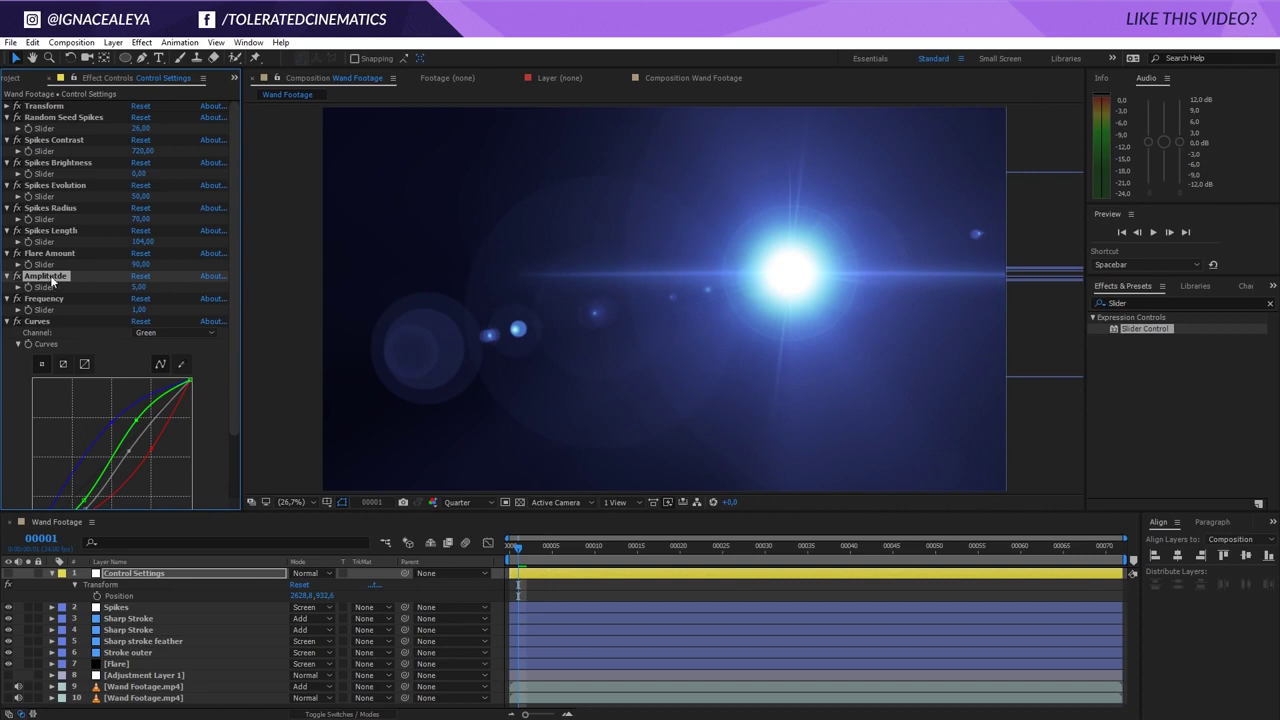
{"action": "left_click", "coordinate": [138, 287]}
{"action": "type", "text": "50"}
{"action": "key", "text": "Return"}
{"action": "left_click", "coordinate": [48, 300]}
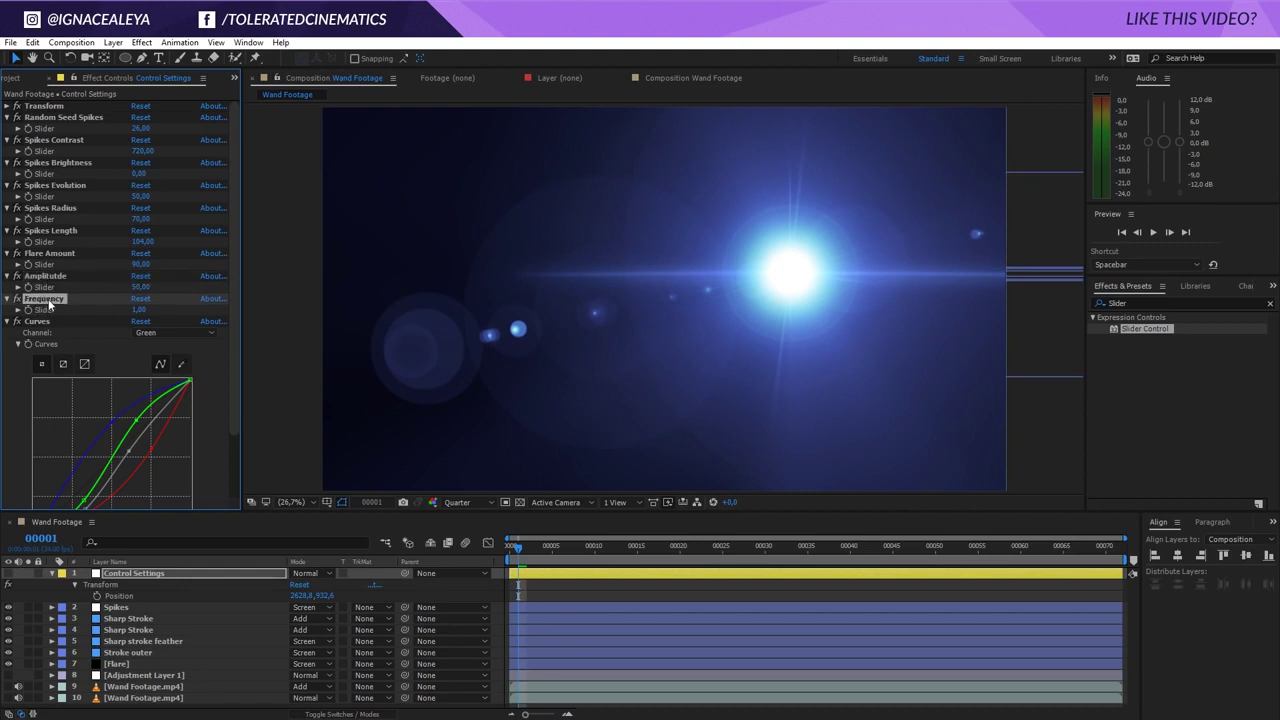
{"action": "left_click", "coordinate": [138, 310]}
{"action": "type", "text": "20"}
{"action": "key", "text": "Return"}
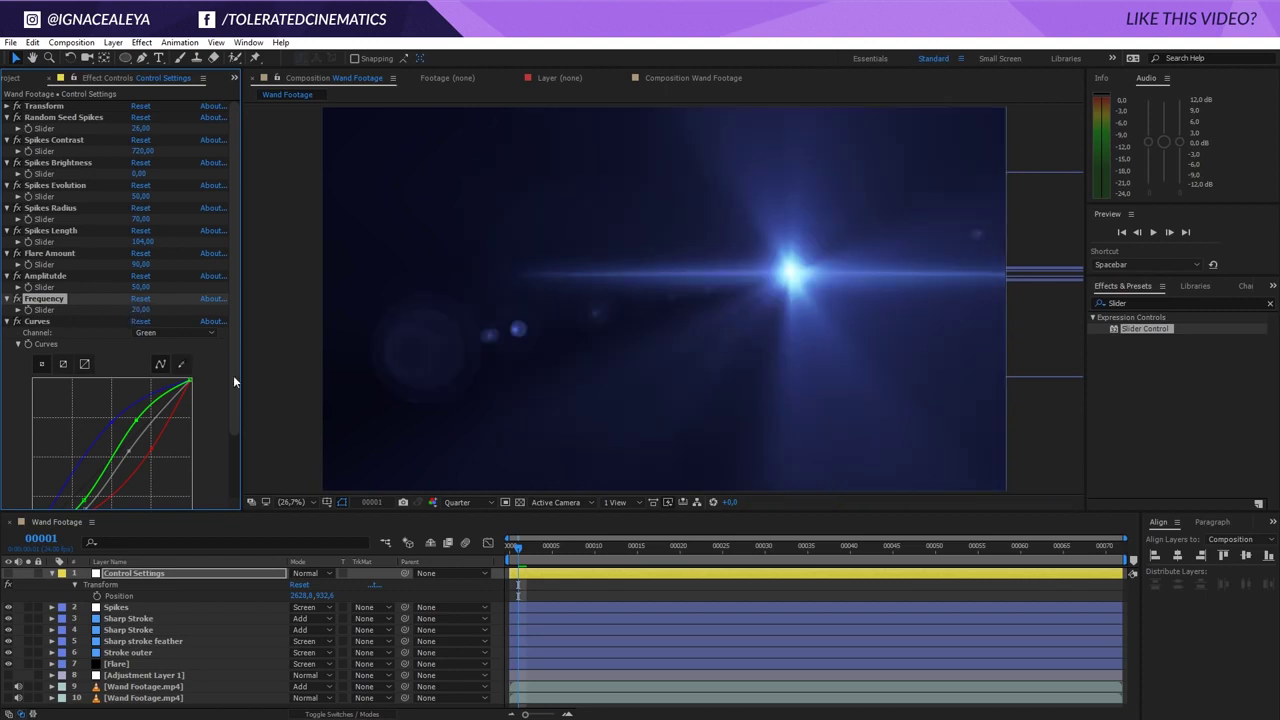
Step: Preview the flickering flare and scrub through frames to check it
{"action": "left_click", "coordinate": [548, 589]}
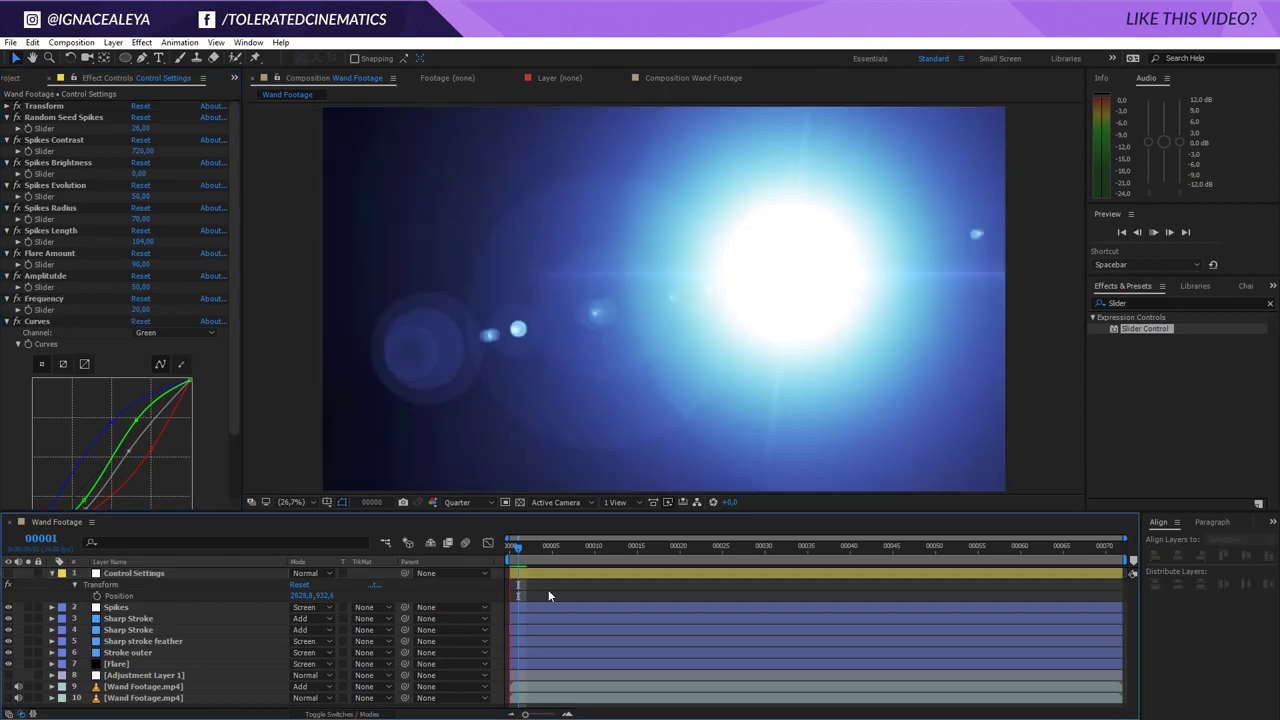
{"action": "key", "text": "space"}
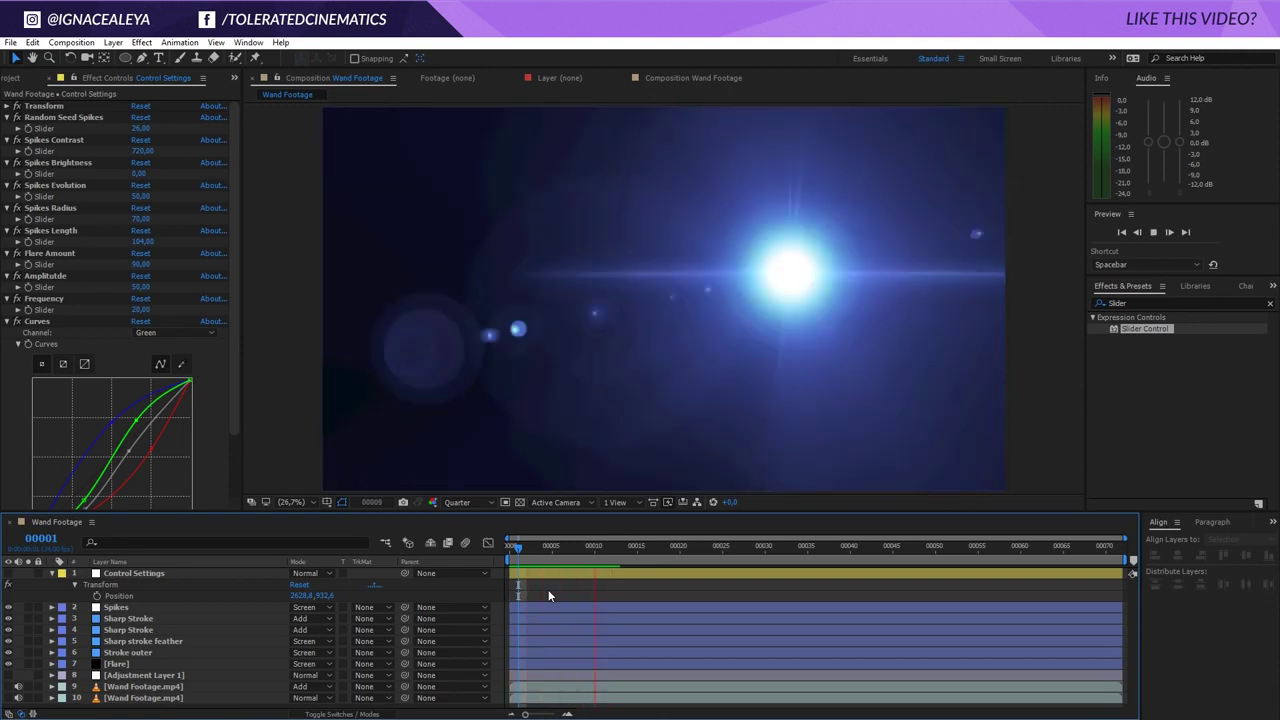
{"action": "left_click", "coordinate": [550, 552]}
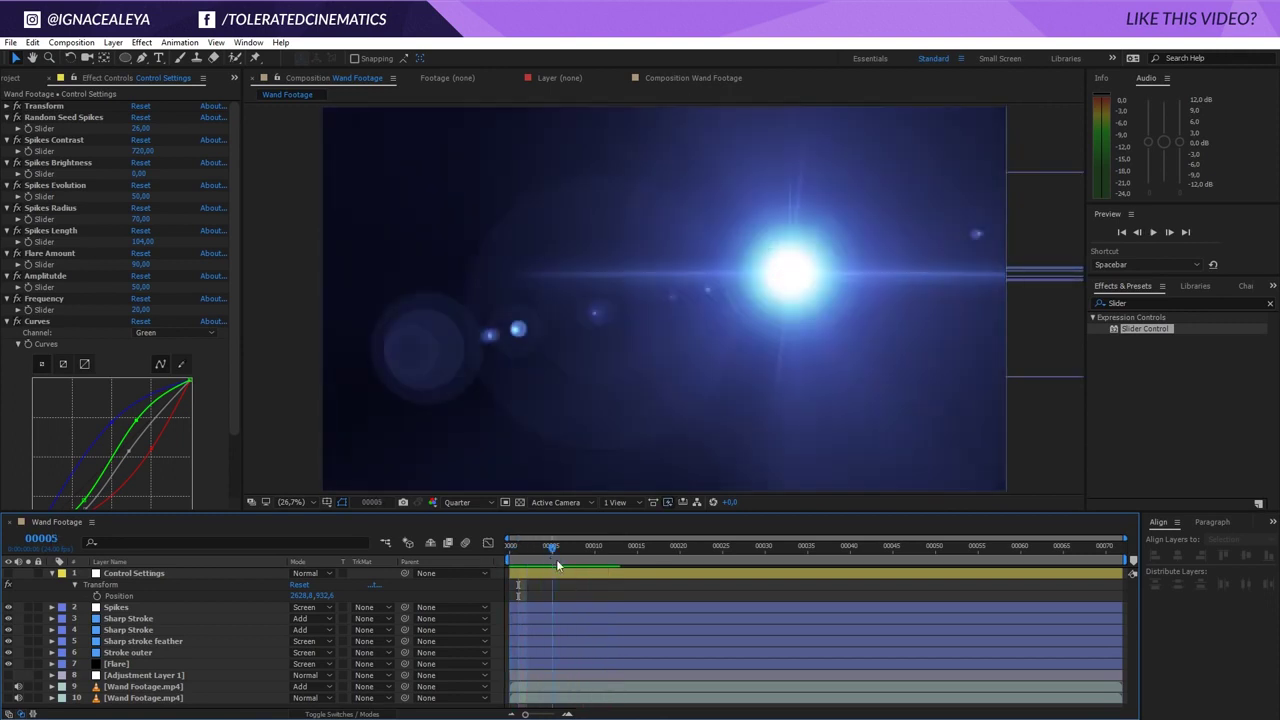
{"action": "left_click_drag", "start_coordinate": [556, 559], "coordinate": [524, 577]}
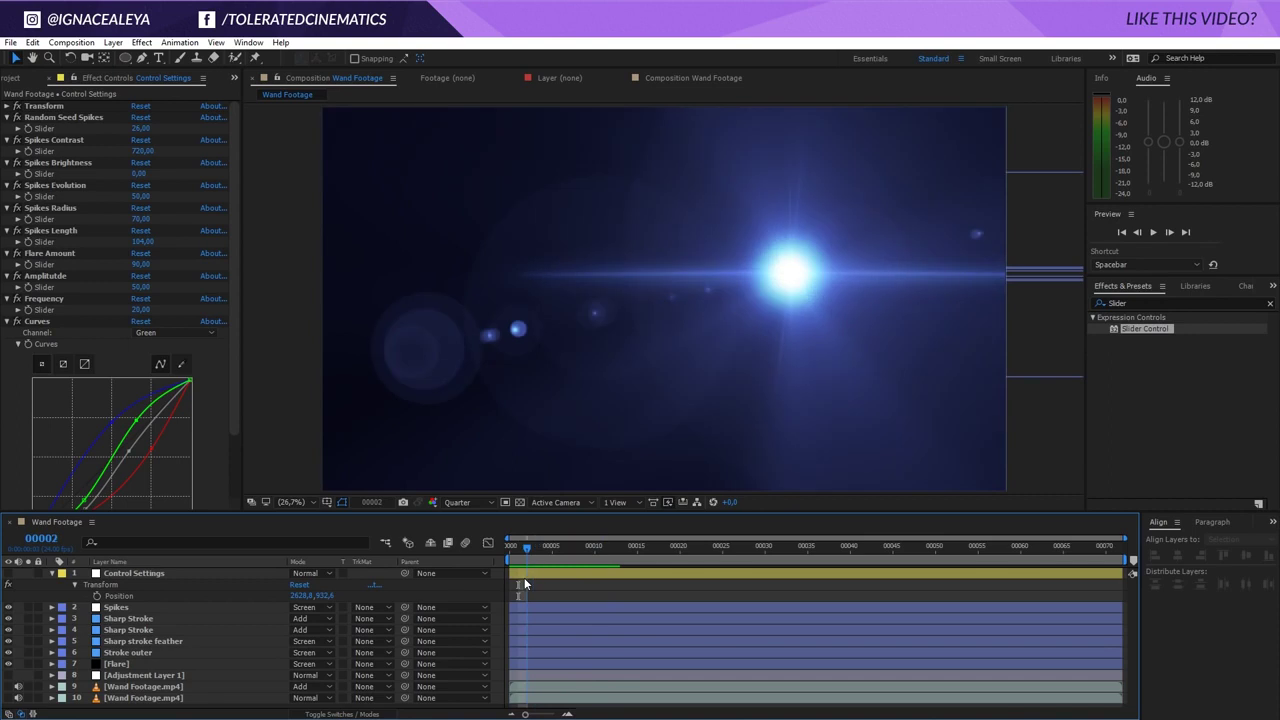
Step: Reset Curves to a straight line, then dip the lower RGB curve to darken shadows
{"action": "left_click", "coordinate": [38, 321]}
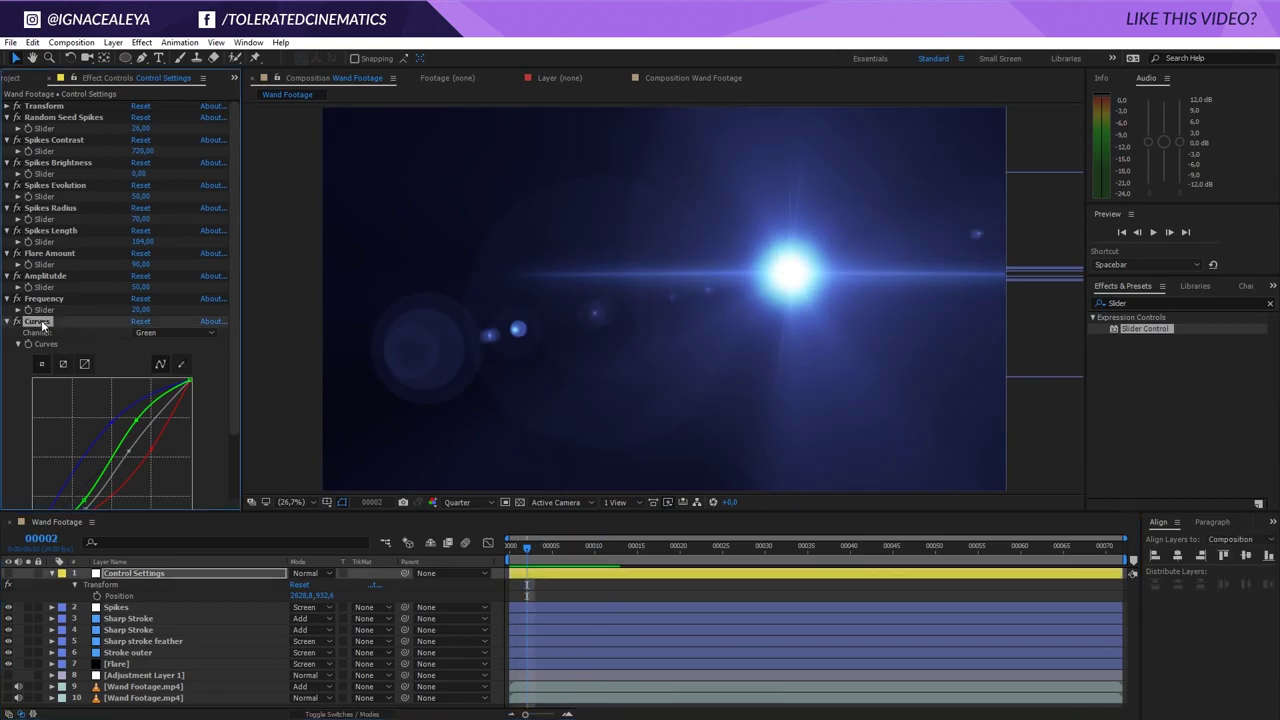
{"action": "scroll", "coordinate": [17, 400], "scroll_direction": "down", "scroll_amount": 3}
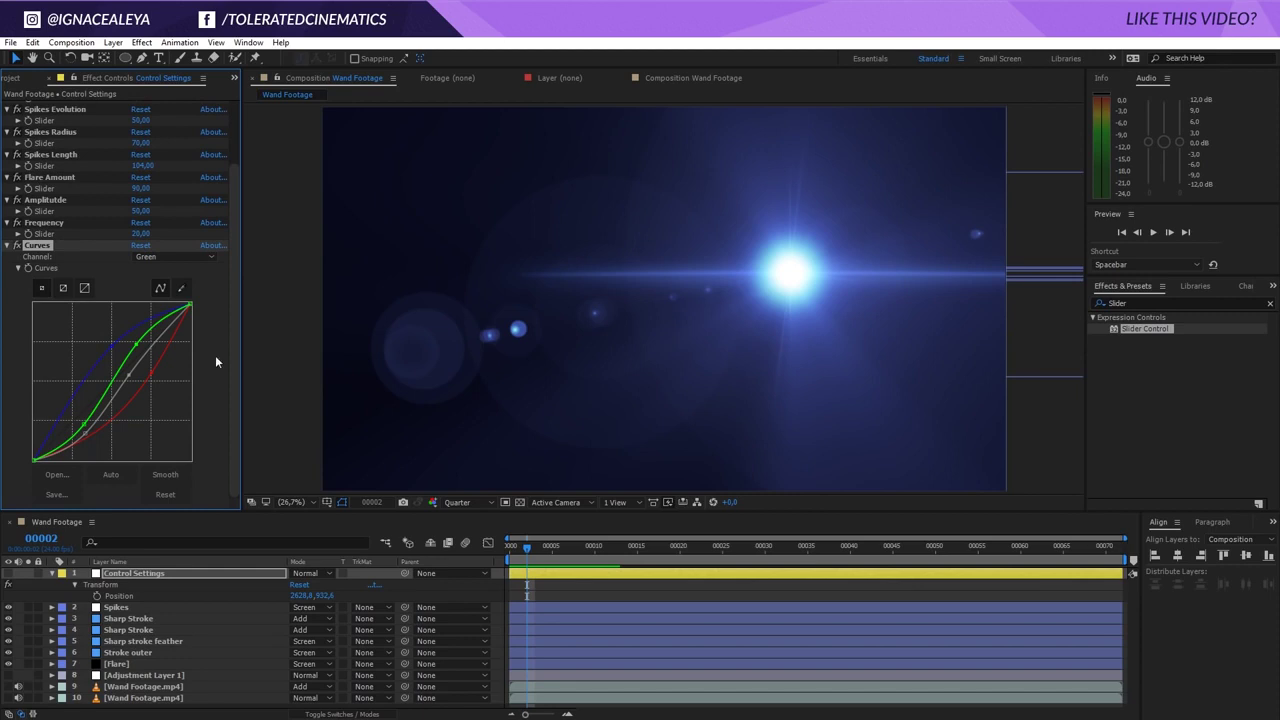
{"action": "left_click", "coordinate": [139, 245]}
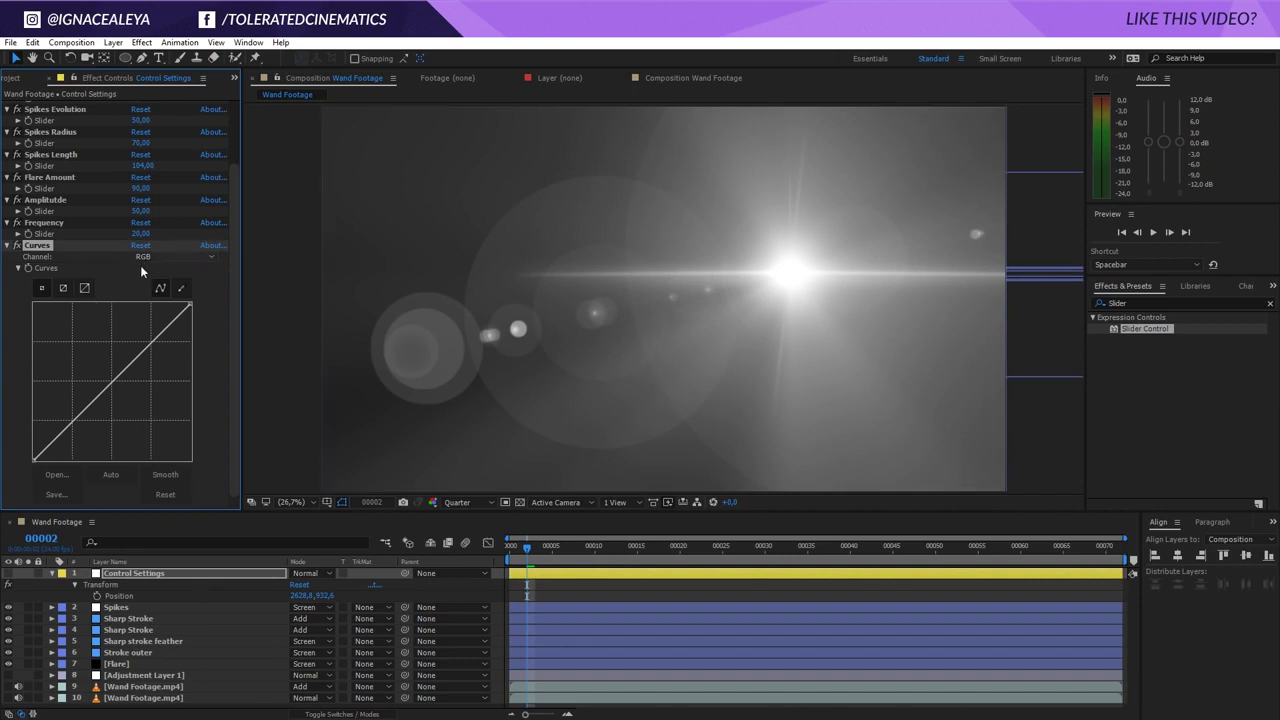
{"action": "left_click_drag", "start_coordinate": [76, 420], "coordinate": [132, 370]}
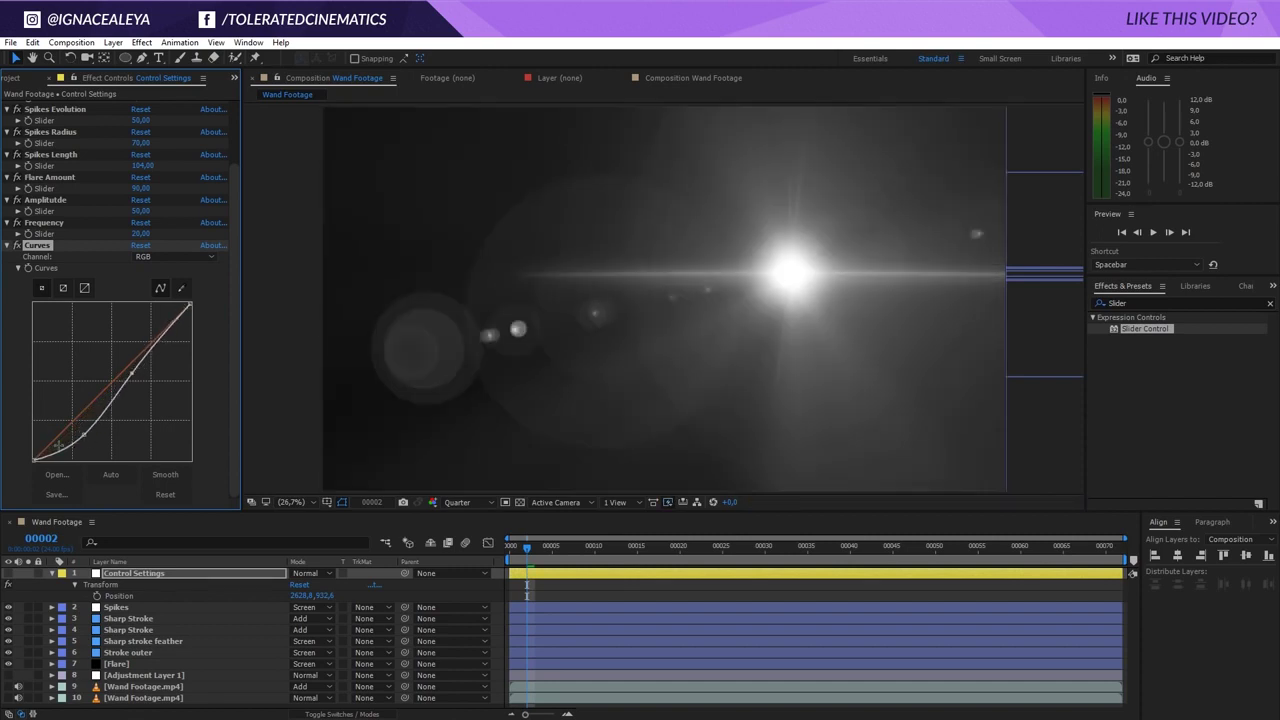
{"action": "left_click_drag", "start_coordinate": [82, 433], "coordinate": [83, 437]}
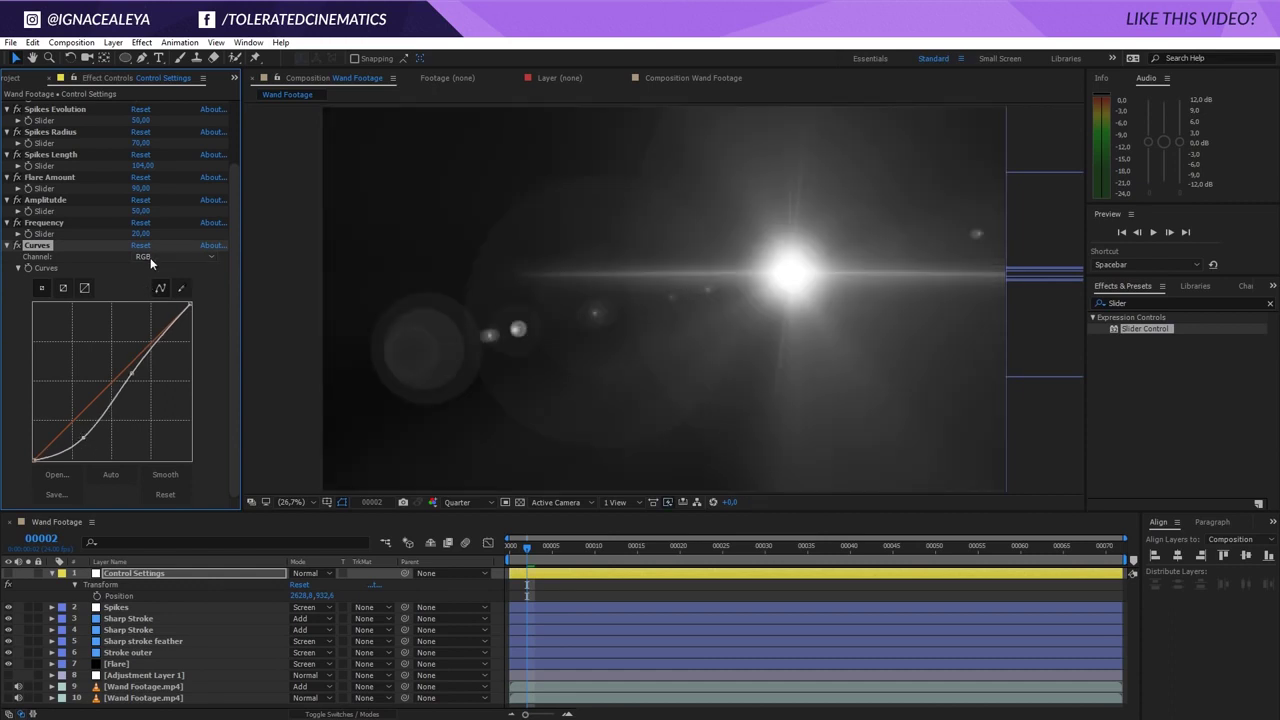
Step: Bow the Red curve upward and pull the Blue curve down to warm the flare
{"action": "left_click", "coordinate": [150, 257]}
{"action": "left_click", "coordinate": [168, 284]}
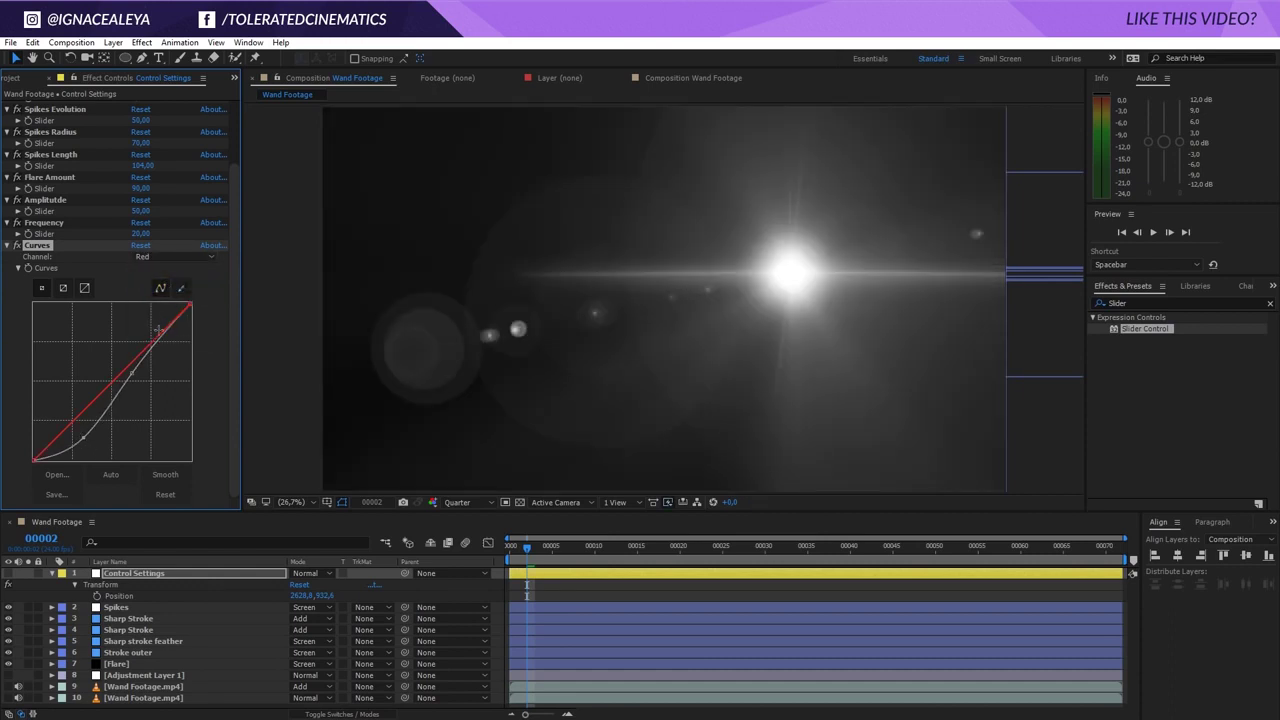
{"action": "left_click_drag", "start_coordinate": [128, 362], "coordinate": [107, 343]}
{"action": "left_click", "coordinate": [174, 257]}
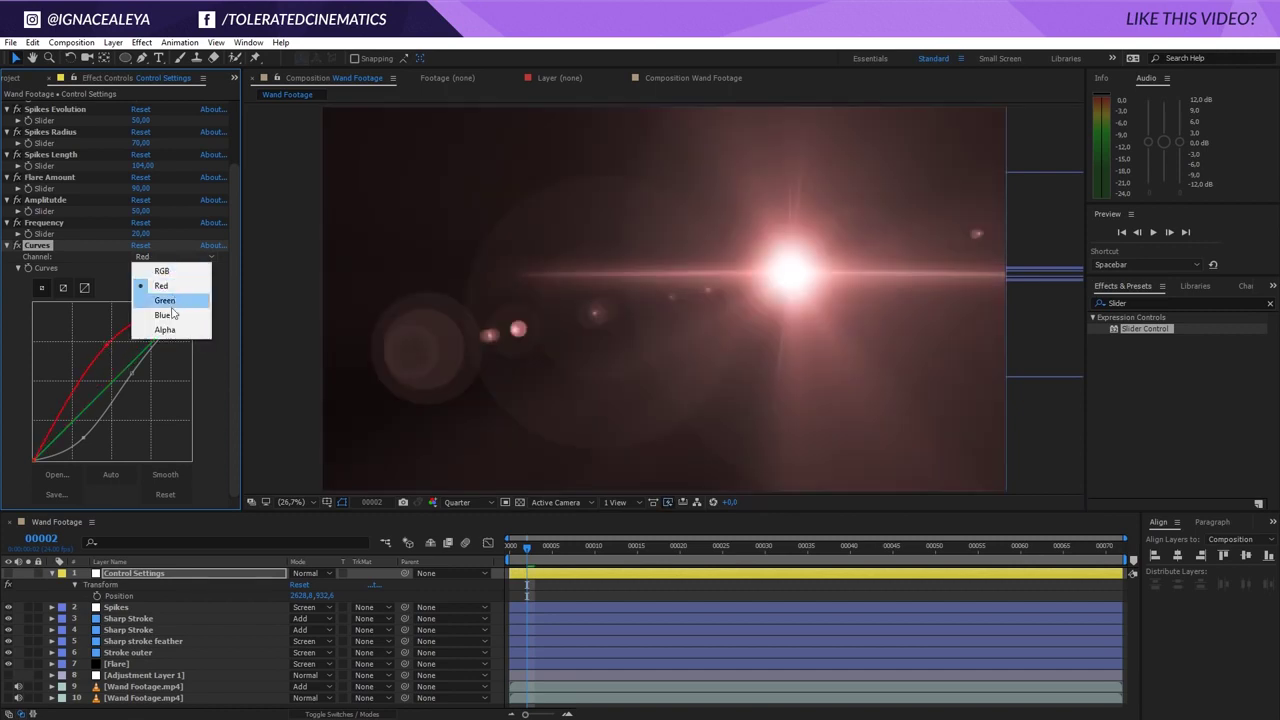
{"action": "left_click", "coordinate": [160, 314]}
{"action": "left_click_drag", "start_coordinate": [126, 374], "coordinate": [148, 384]}
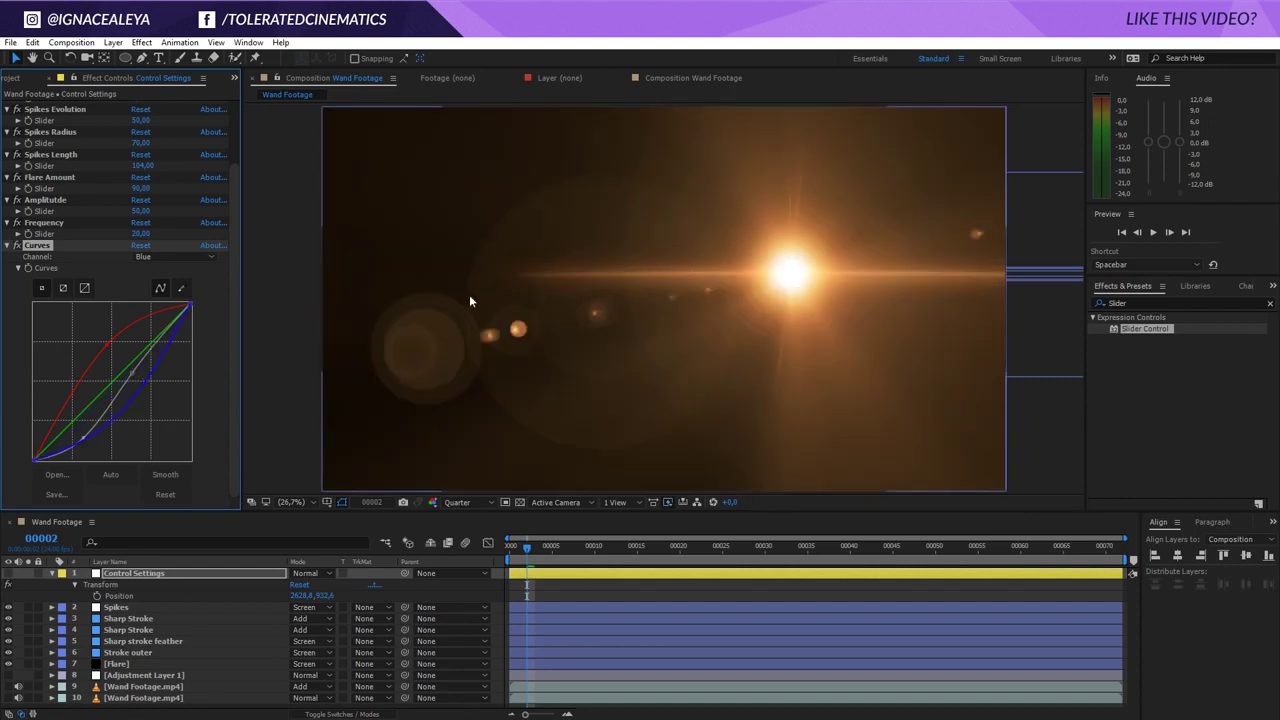
{"action": "left_click", "coordinate": [107, 350]}
{"action": "left_click_drag", "start_coordinate": [107, 350], "coordinate": [100, 344]}
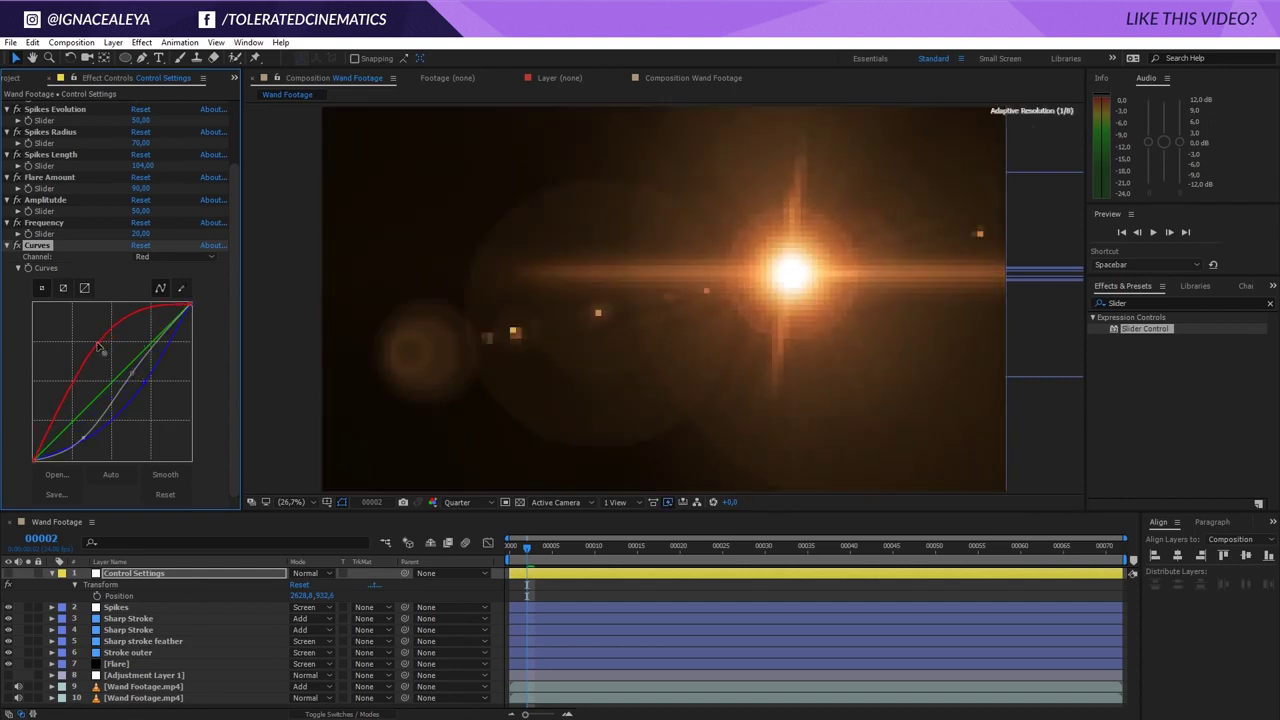
Step: Give the Green curve a contrasty S shape for a red-orange glow
{"action": "left_click", "coordinate": [194, 258]}
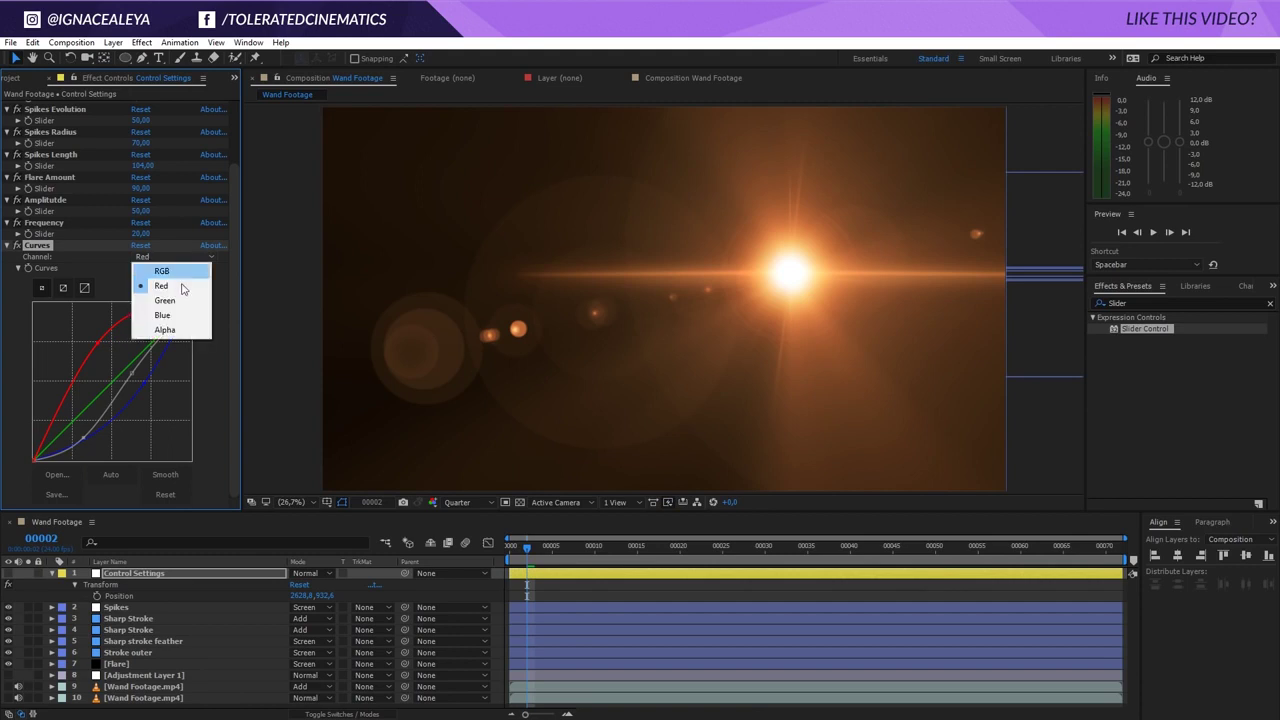
{"action": "left_click", "coordinate": [170, 298]}
{"action": "left_click_drag", "start_coordinate": [148, 340], "coordinate": [145, 330]}
{"action": "left_click_drag", "start_coordinate": [86, 410], "coordinate": [85, 433]}
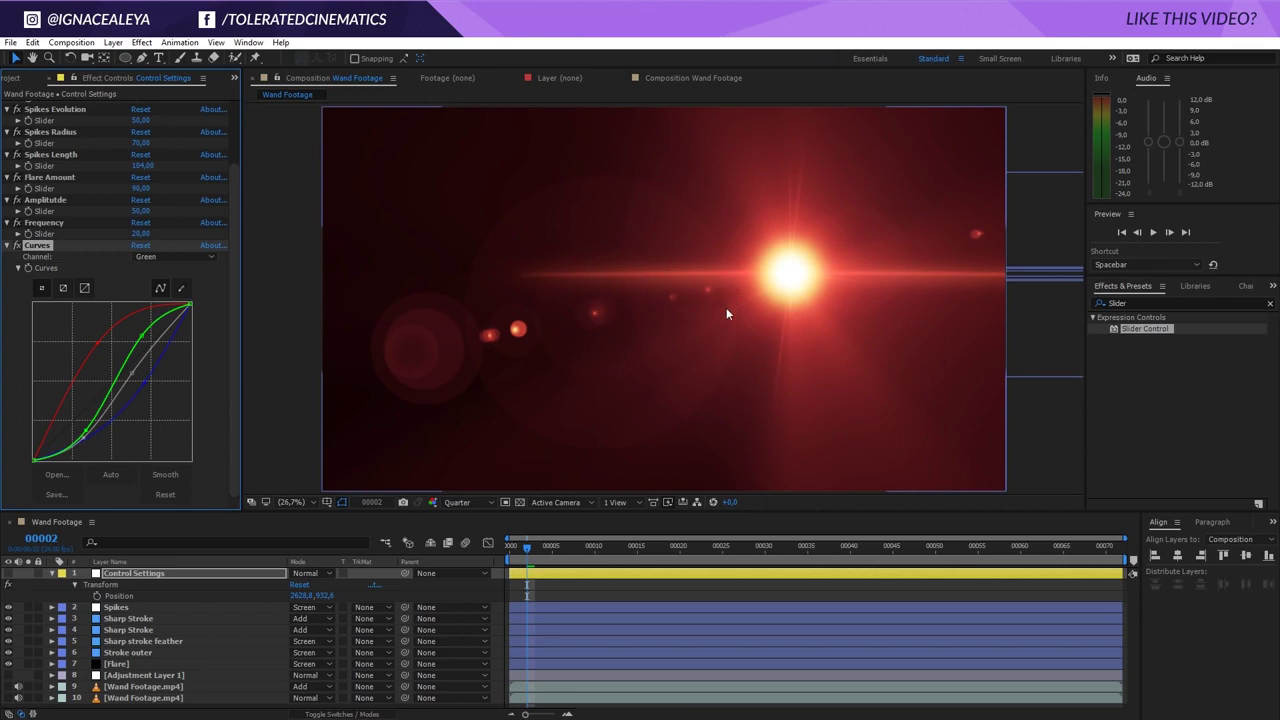
{"action": "key", "text": "Return"}
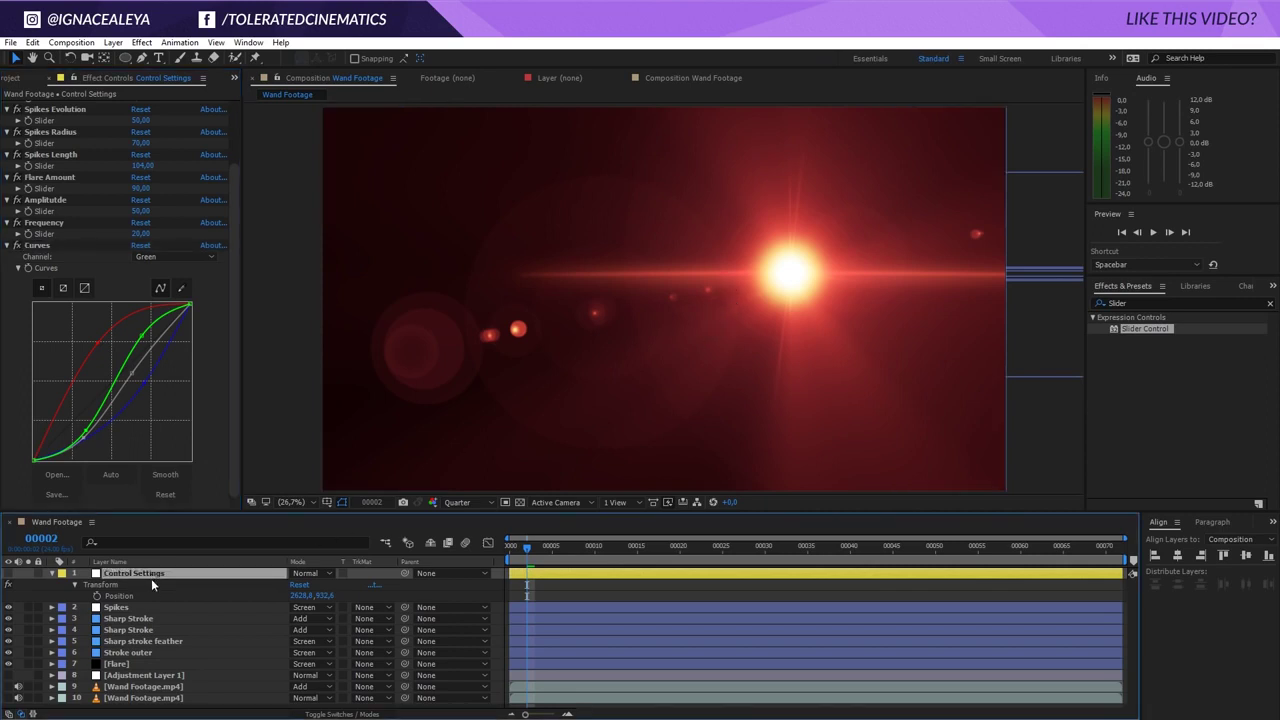
Step: Drag the red-orange flare via the Transform effect to the upper left, Position 633.5, 573.2
{"action": "scroll", "coordinate": [98, 171], "scroll_direction": "up", "scroll_amount": 5}
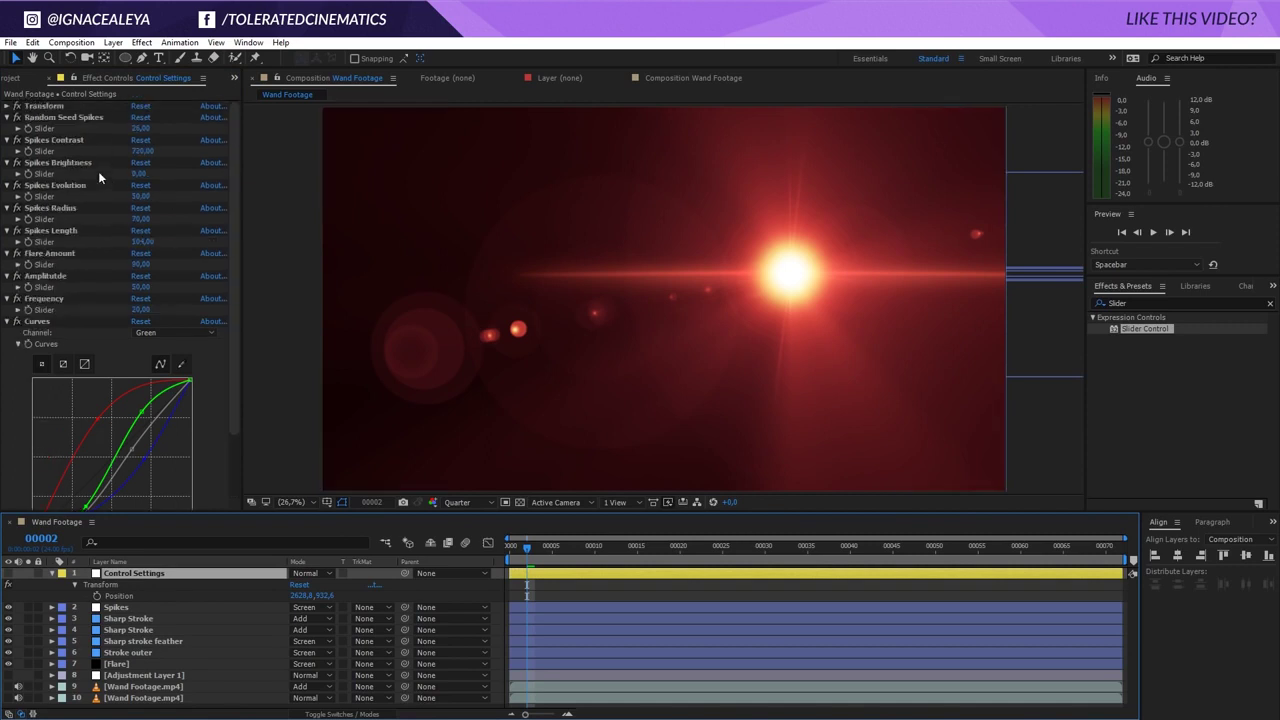
{"action": "left_click", "coordinate": [18, 116]}
{"action": "left_click", "coordinate": [56, 103]}
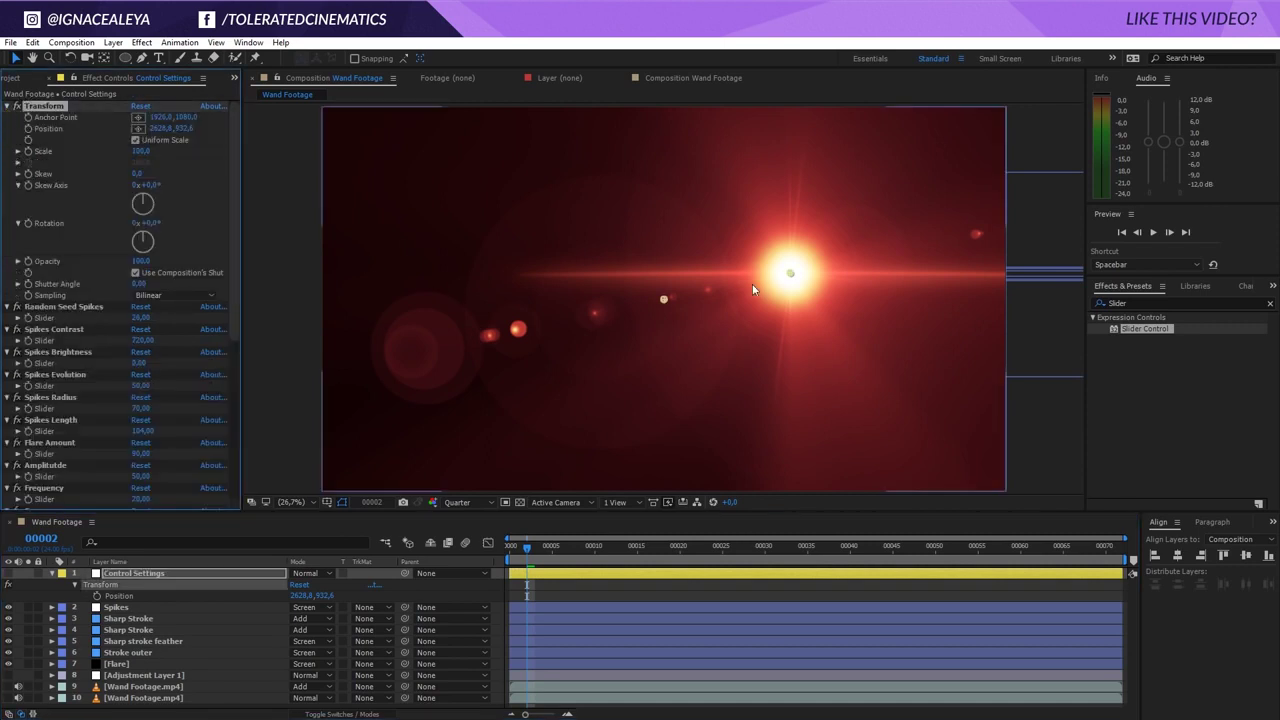
{"action": "left_click_drag", "start_coordinate": [787, 277], "coordinate": [440, 230]}
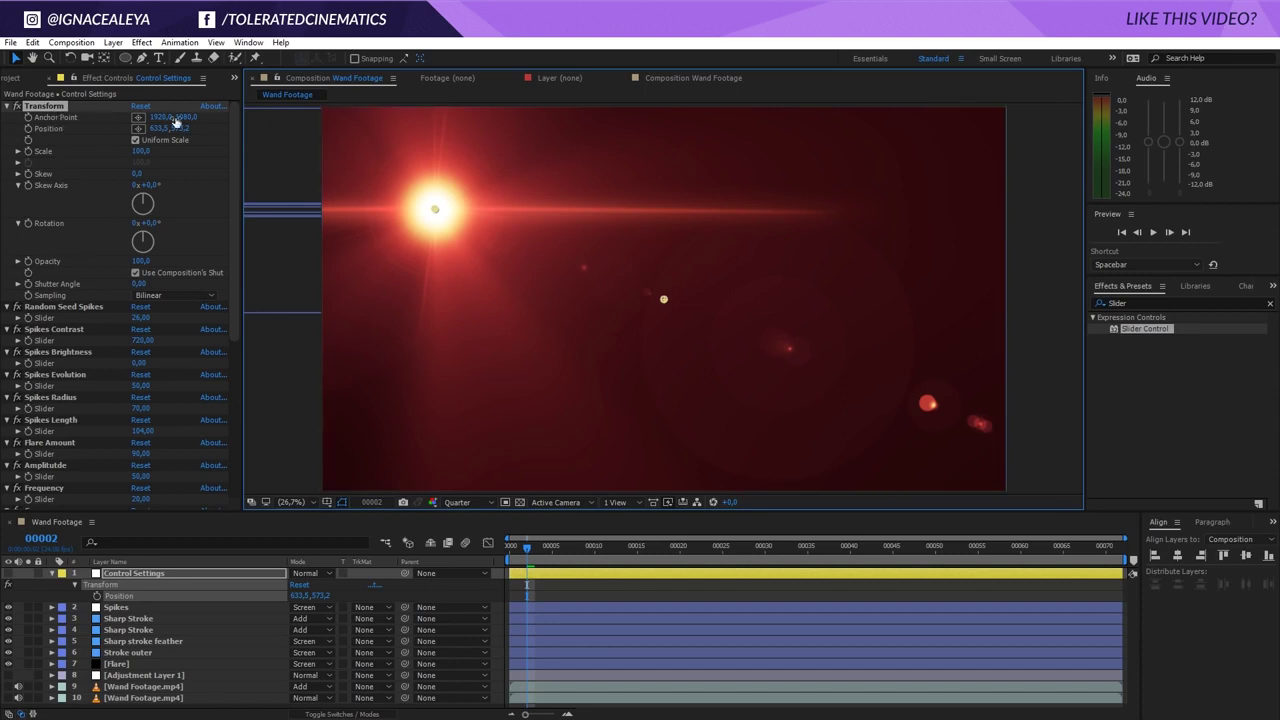
{"action": "mouse_move", "coordinate": [232, 148]}
{"action": "left_mouse_down"}
{"action": "mouse_move", "coordinate": [248, 364]}
{"action": "mouse_move", "coordinate": [228, 141]}
{"action": "left_mouse_up"}
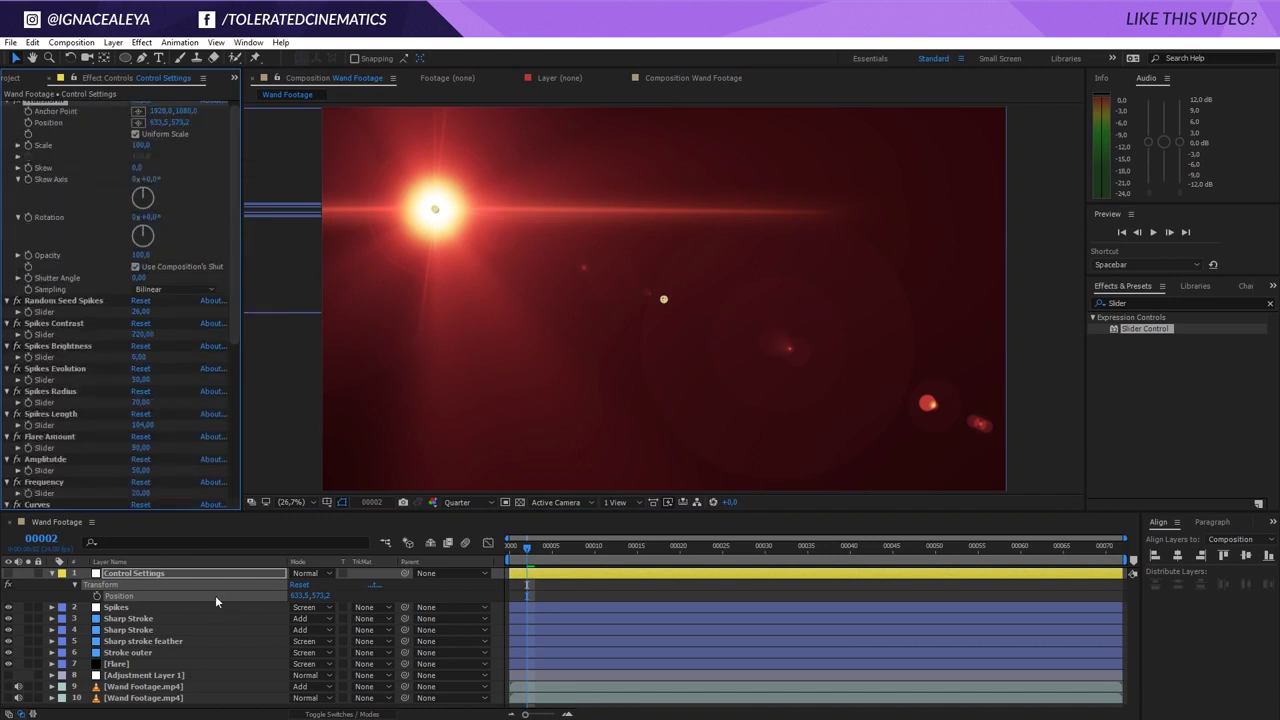
{"action": "left_click", "coordinate": [561, 598]}
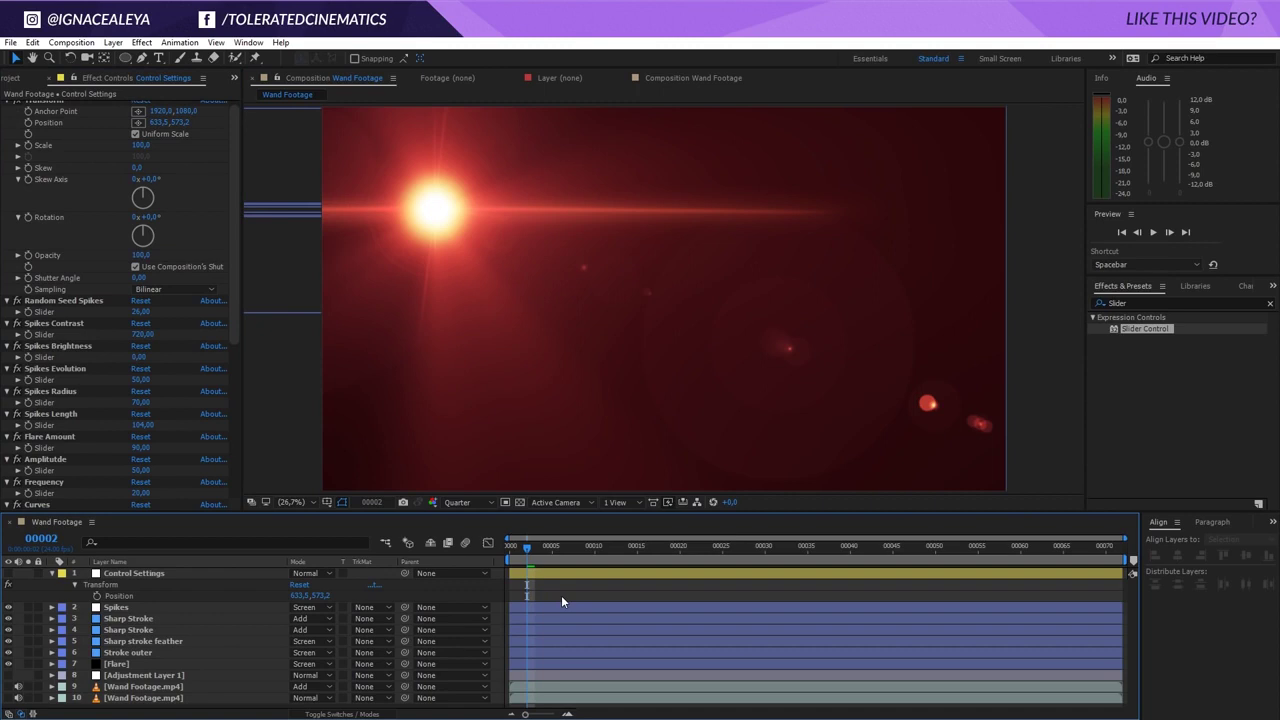